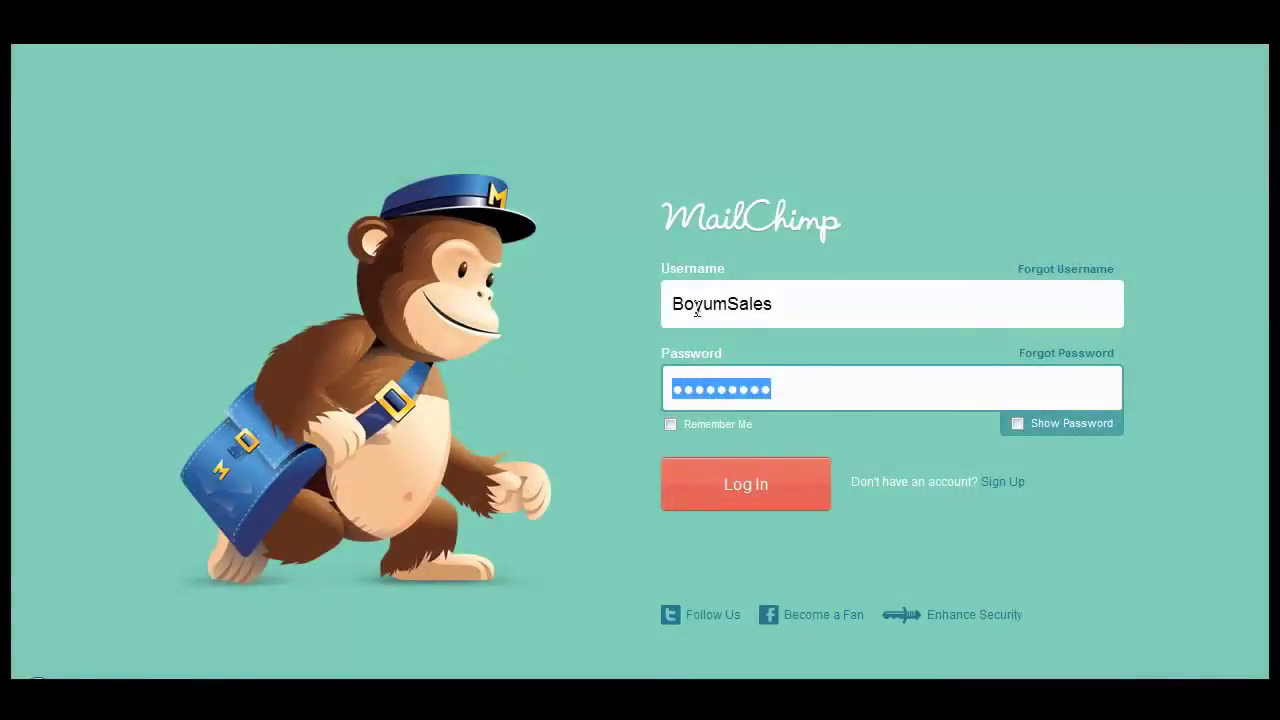
# - Log in to MailChimp and open the setup form for the account's first subscriber list
pyautogui.click(758, 486)
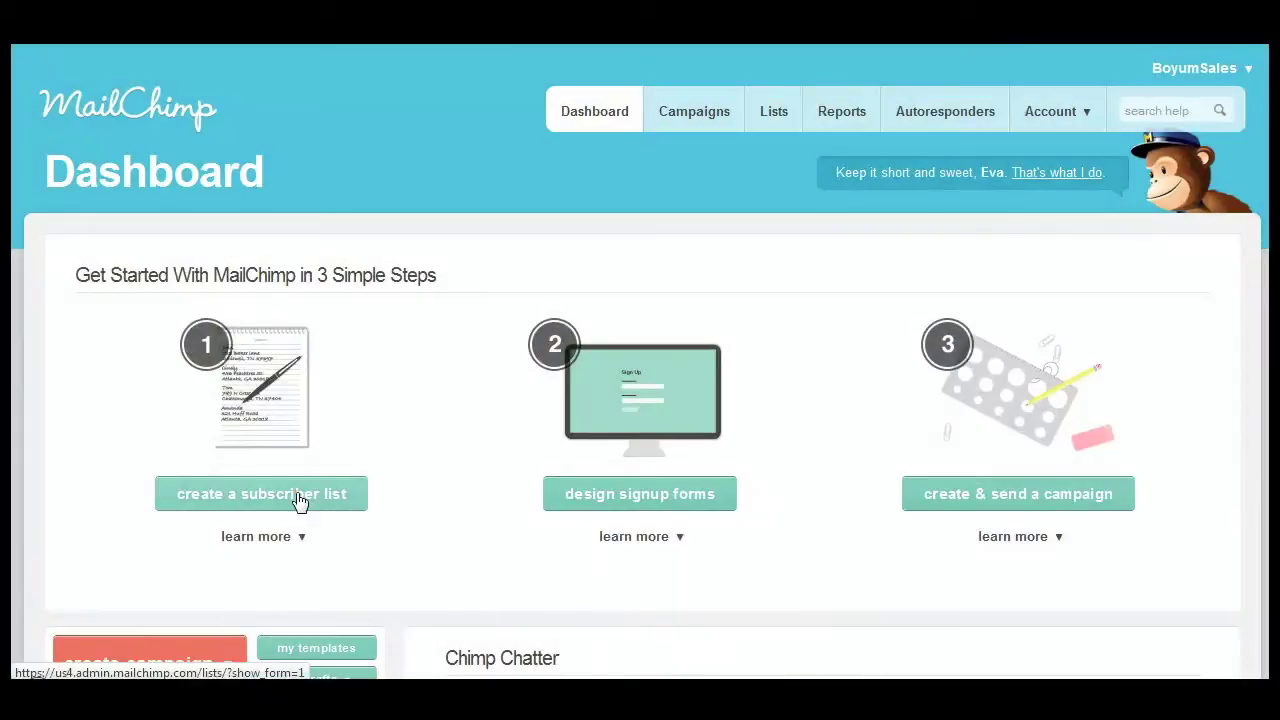
pyautogui.click(299, 502)
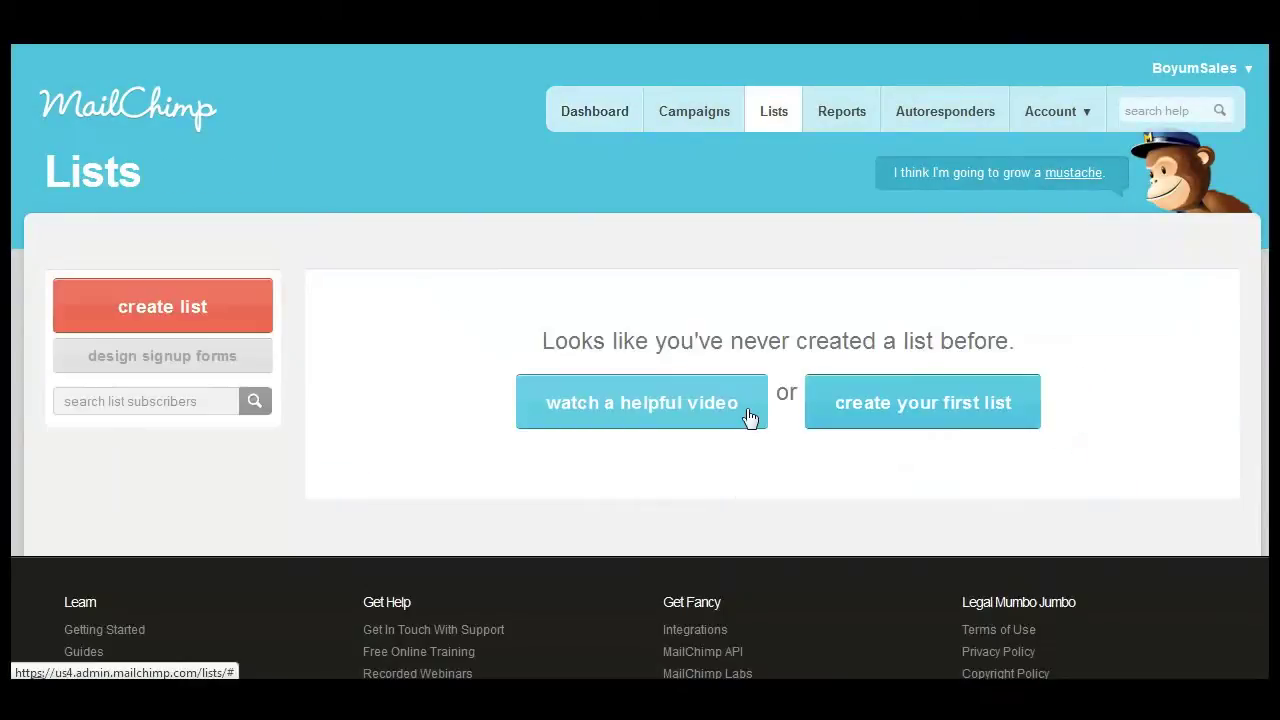
pyautogui.click(950, 424)
# - Enter Global as the list name and Boyum IT as the default sender name
pyautogui.click(799, 378)
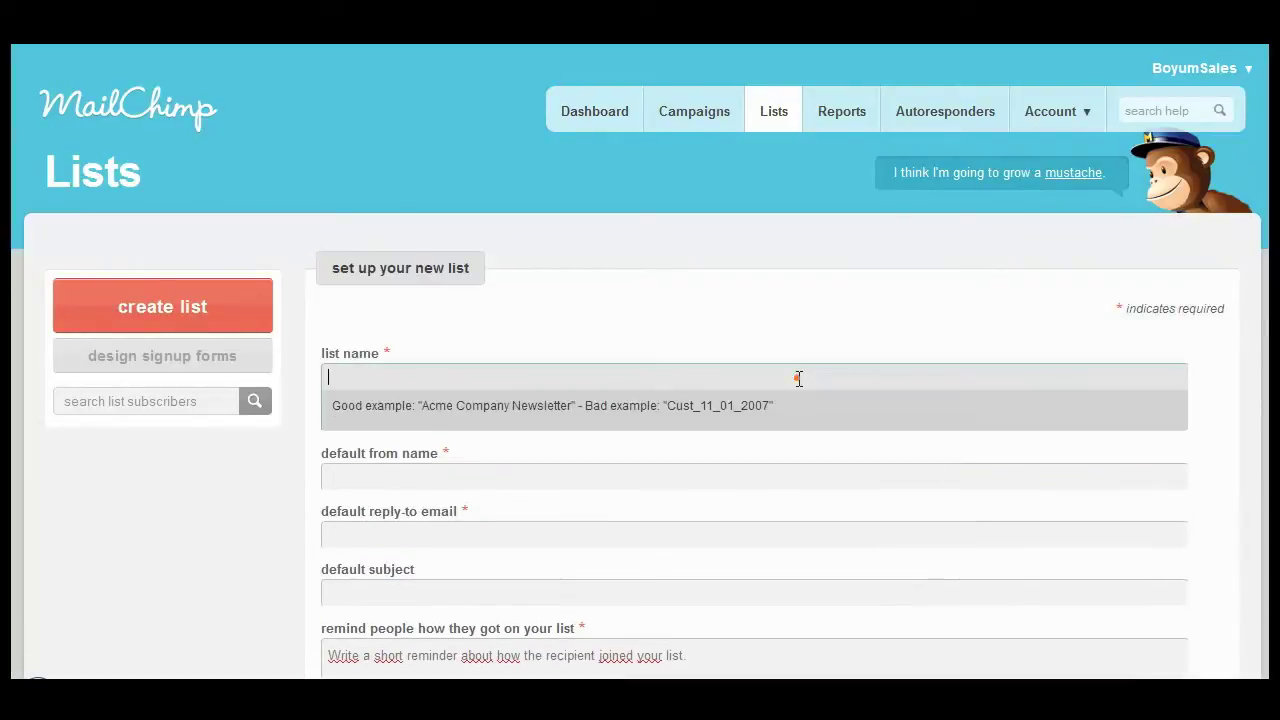
pyautogui.click(463, 465)
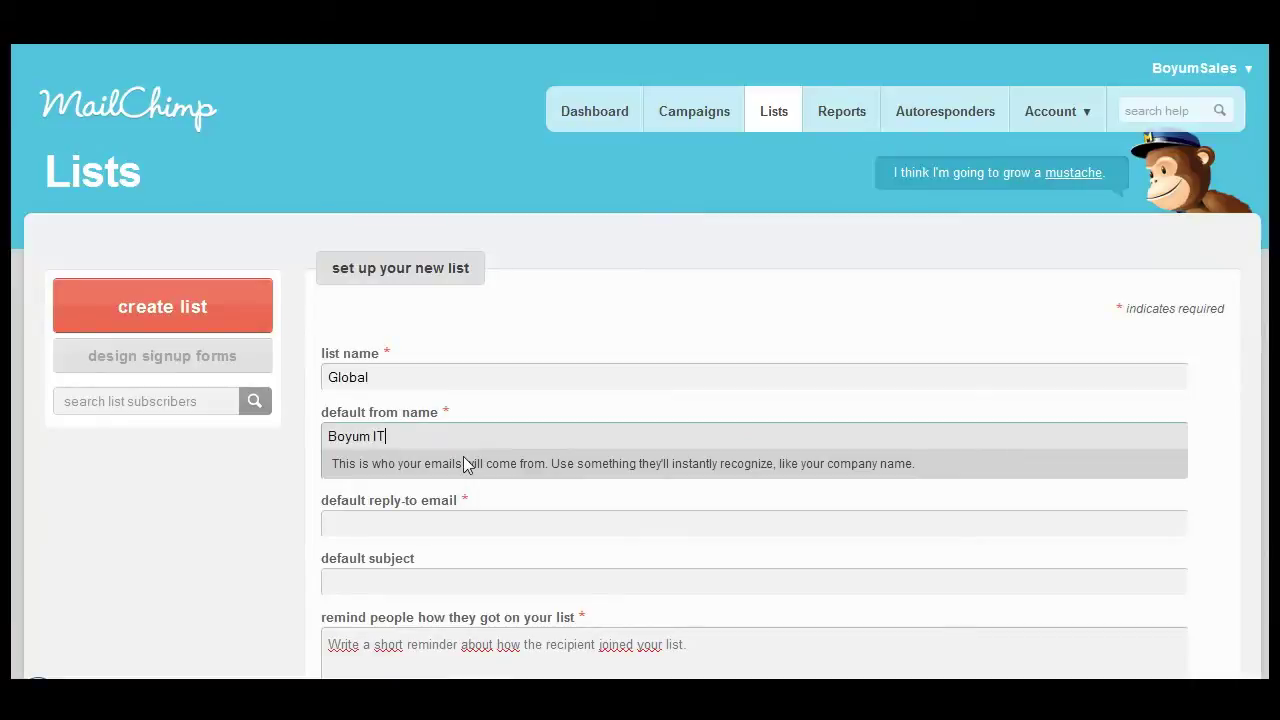
pyautogui.scroll(-5, 427, 526)
# - Enable subscribe and unsubscribe notifications and subscriber-chosen email format, then save the list
pyautogui.click(331, 527)
pyautogui.click(609, 527)
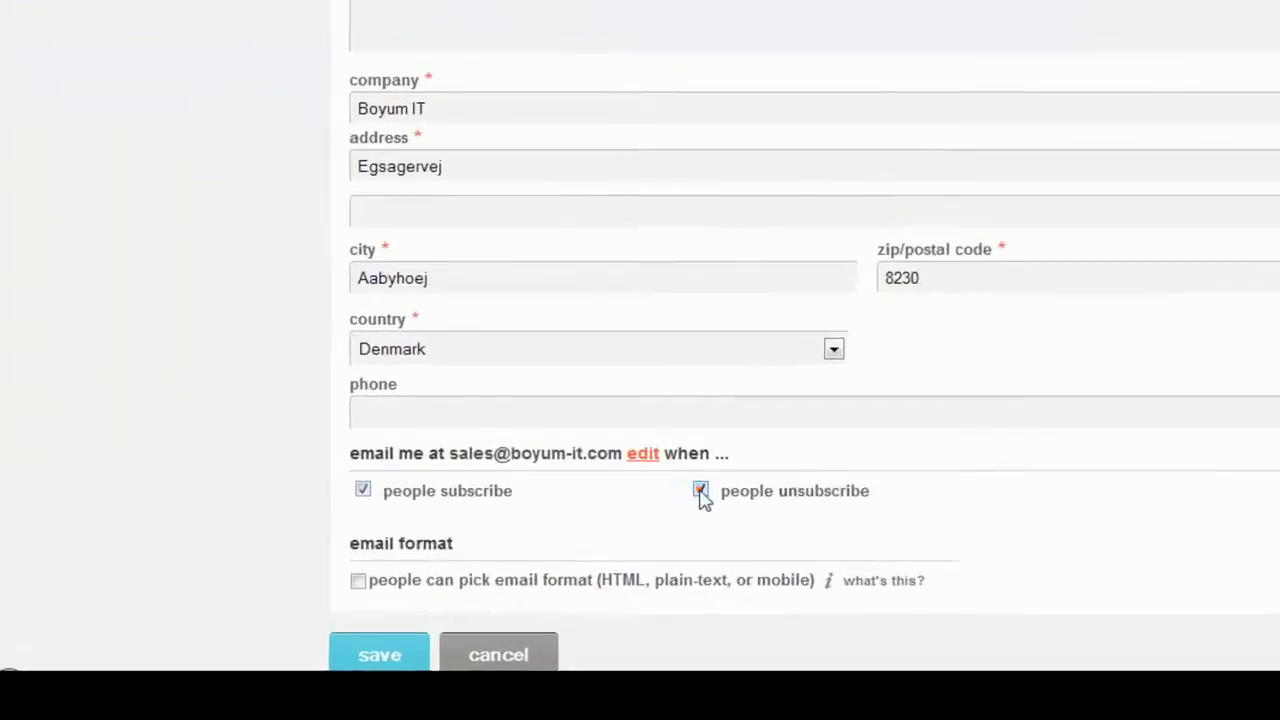
pyautogui.click(398, 551)
pyautogui.scroll(-3, 678, 590)
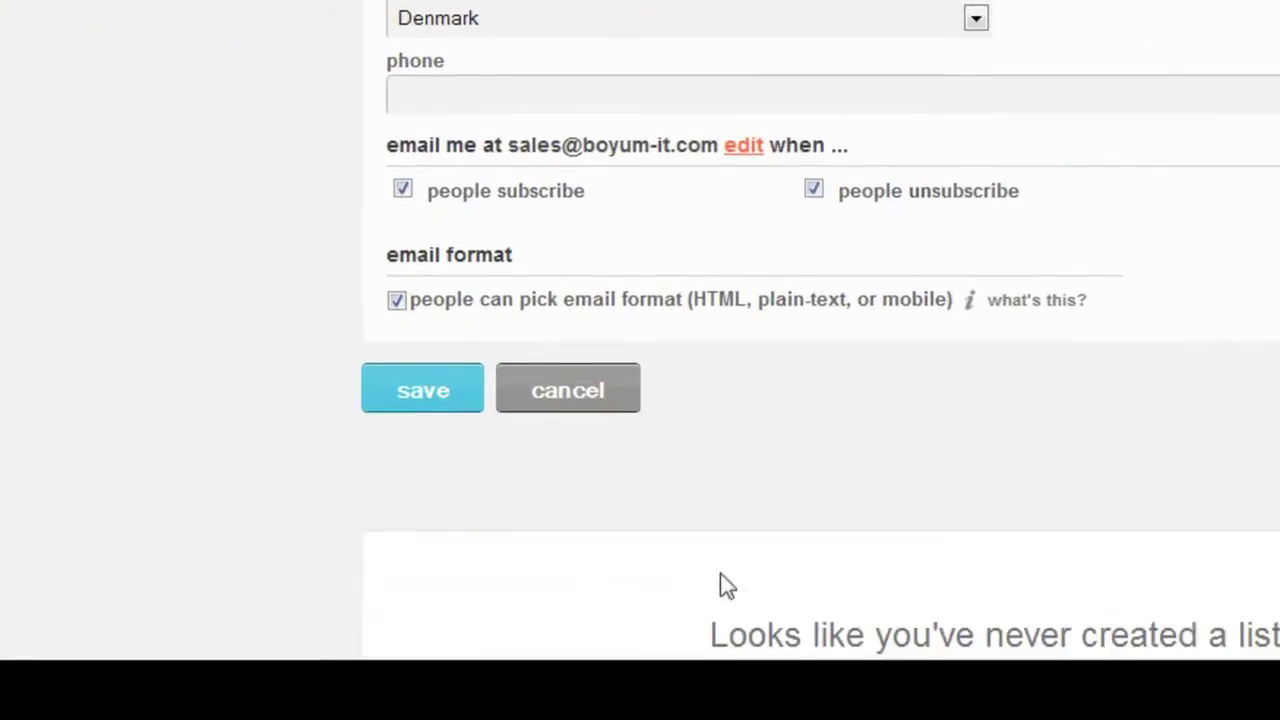
pyautogui.click(425, 398)
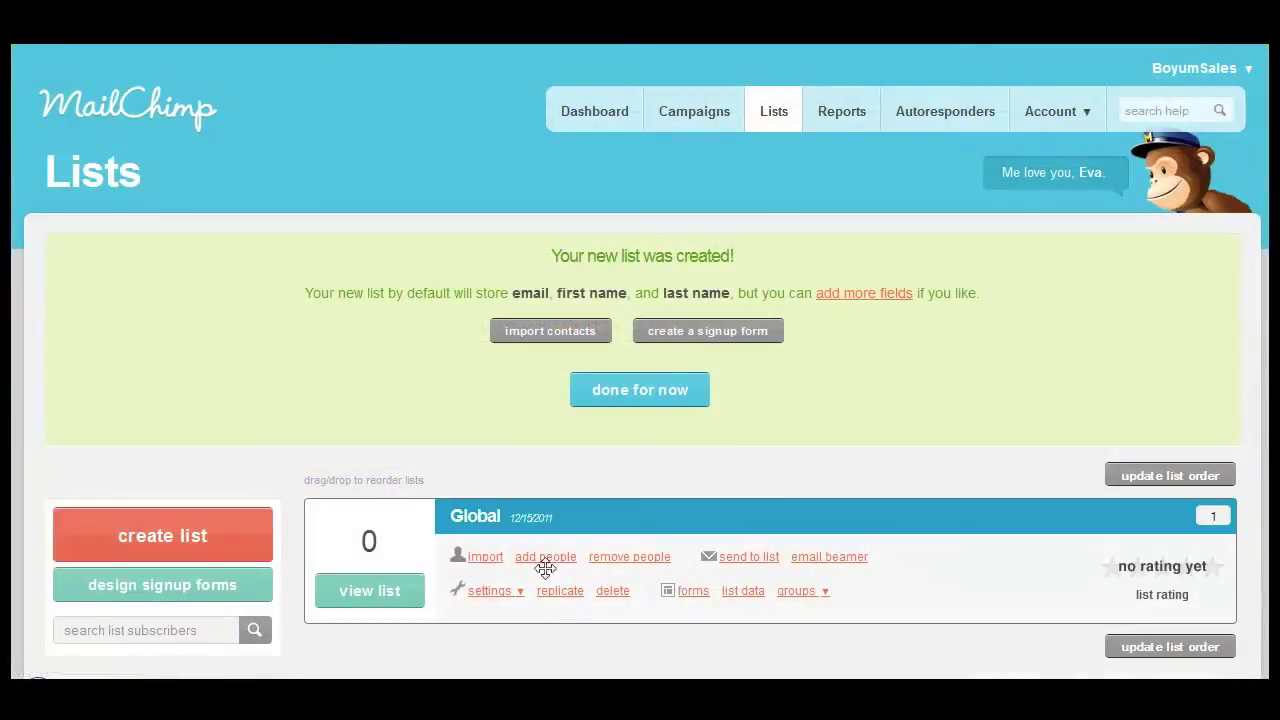
# - Subscribe a new member to Global with their email, first and last name, and HTML format
pyautogui.click(547, 560)
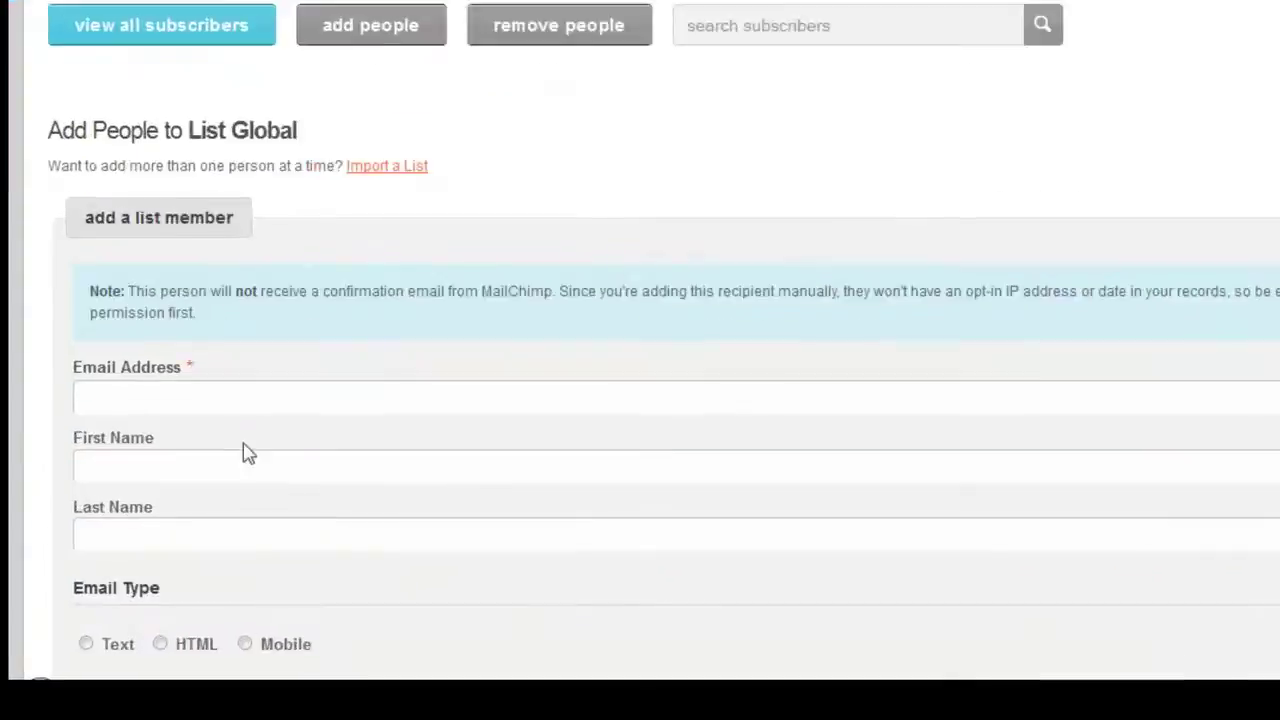
pyautogui.click(280, 305)
pyautogui.click(258, 382)
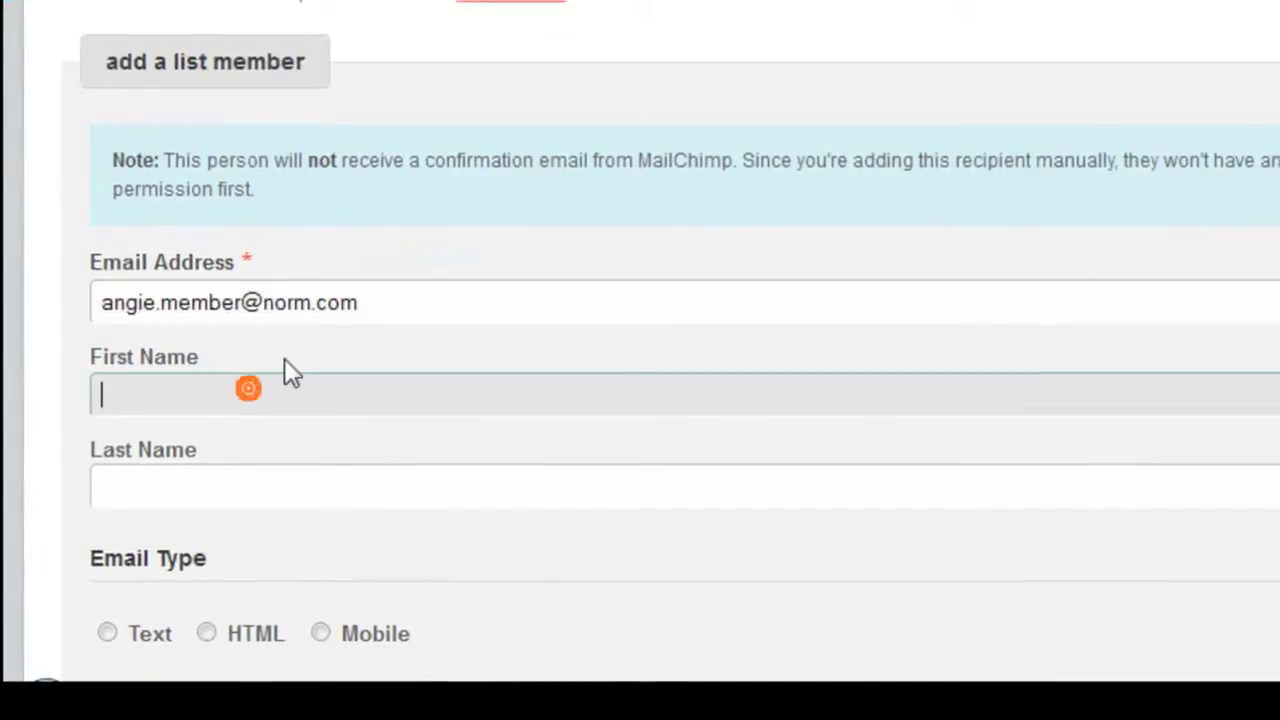
pyautogui.press('Tab')
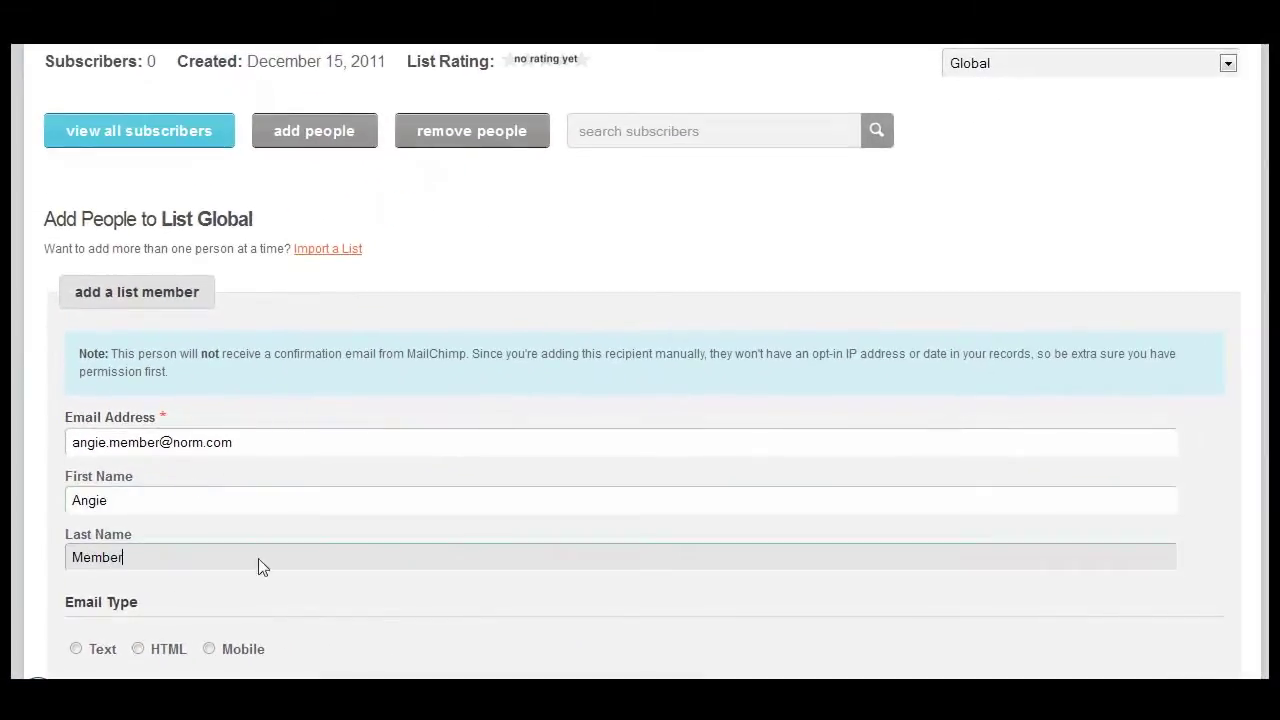
pyautogui.scroll(-4, 258, 558)
pyautogui.click(138, 250)
pyautogui.click(72, 312)
pyautogui.click(105, 400)
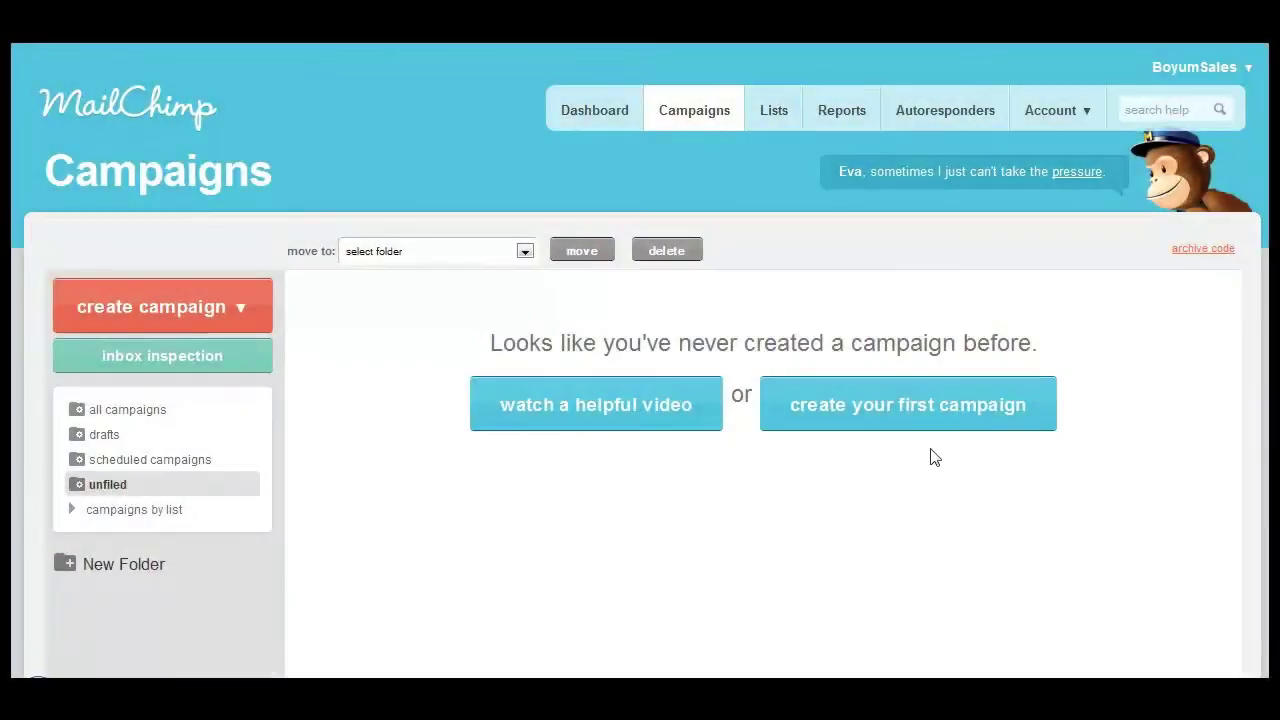
# - Create a regular campaign addressed to the Global list and begin naming it December 2011
pyautogui.click(928, 414)
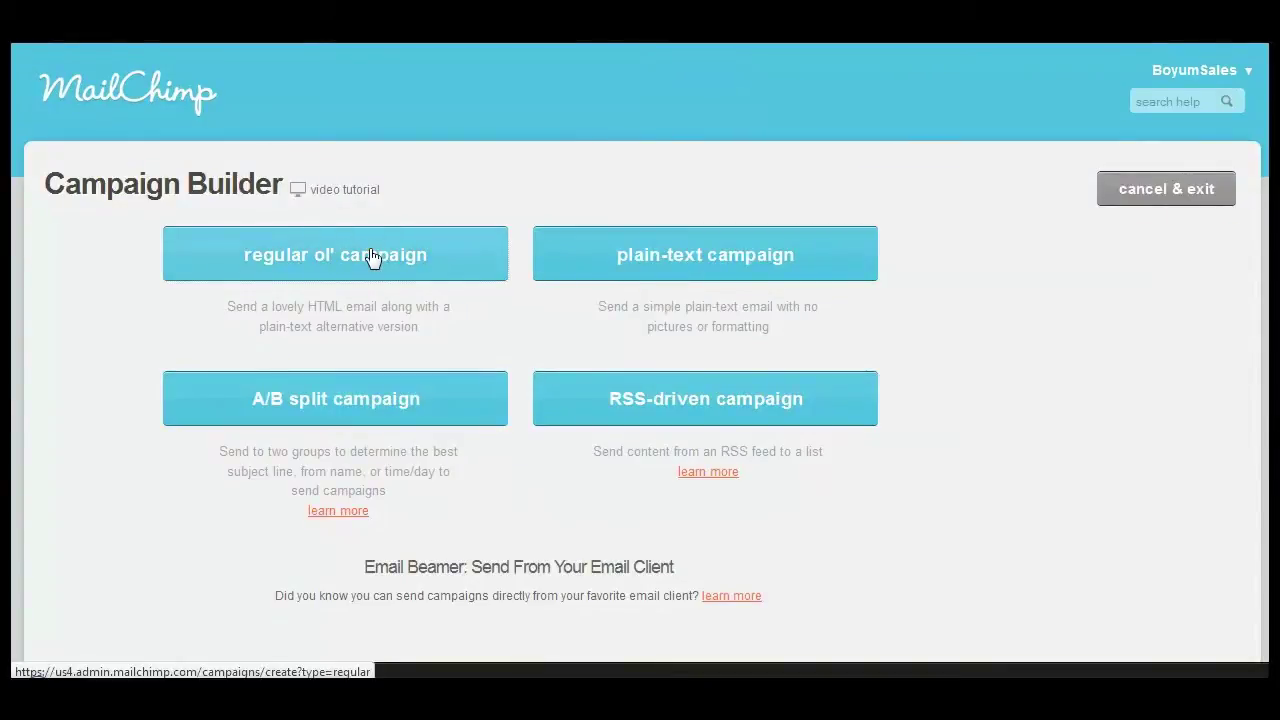
pyautogui.click(371, 257)
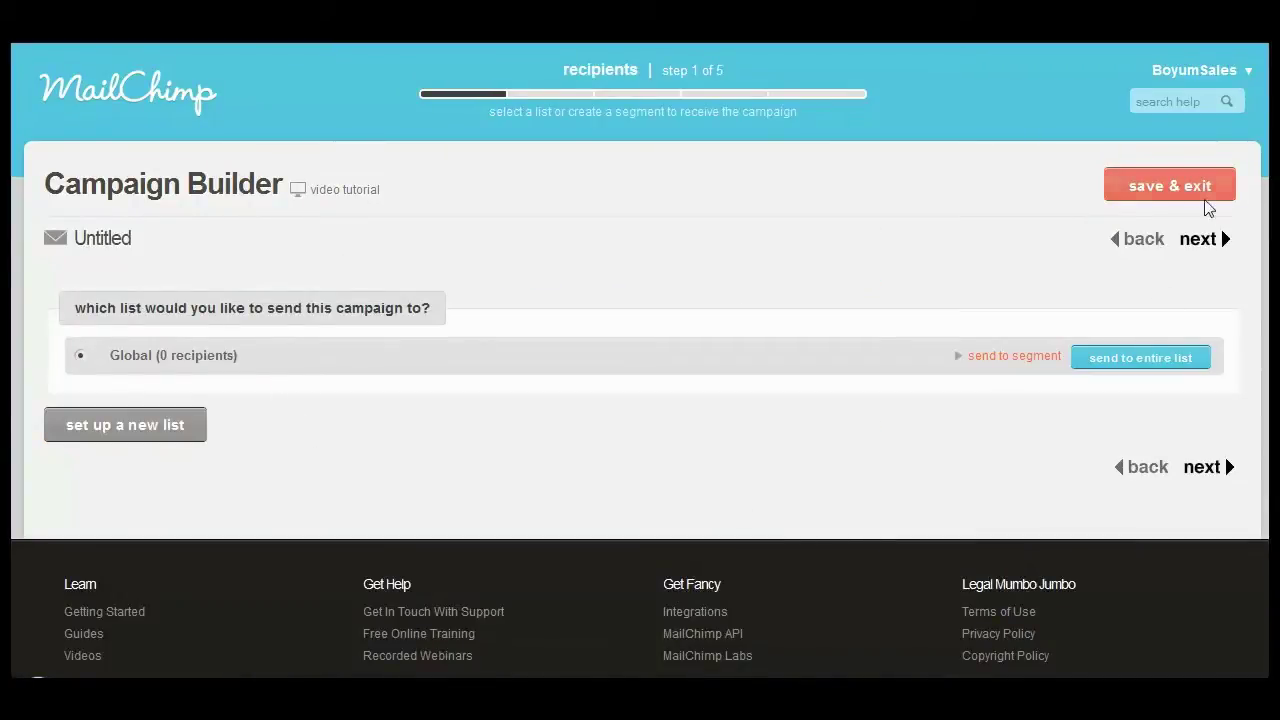
pyautogui.click(1198, 243)
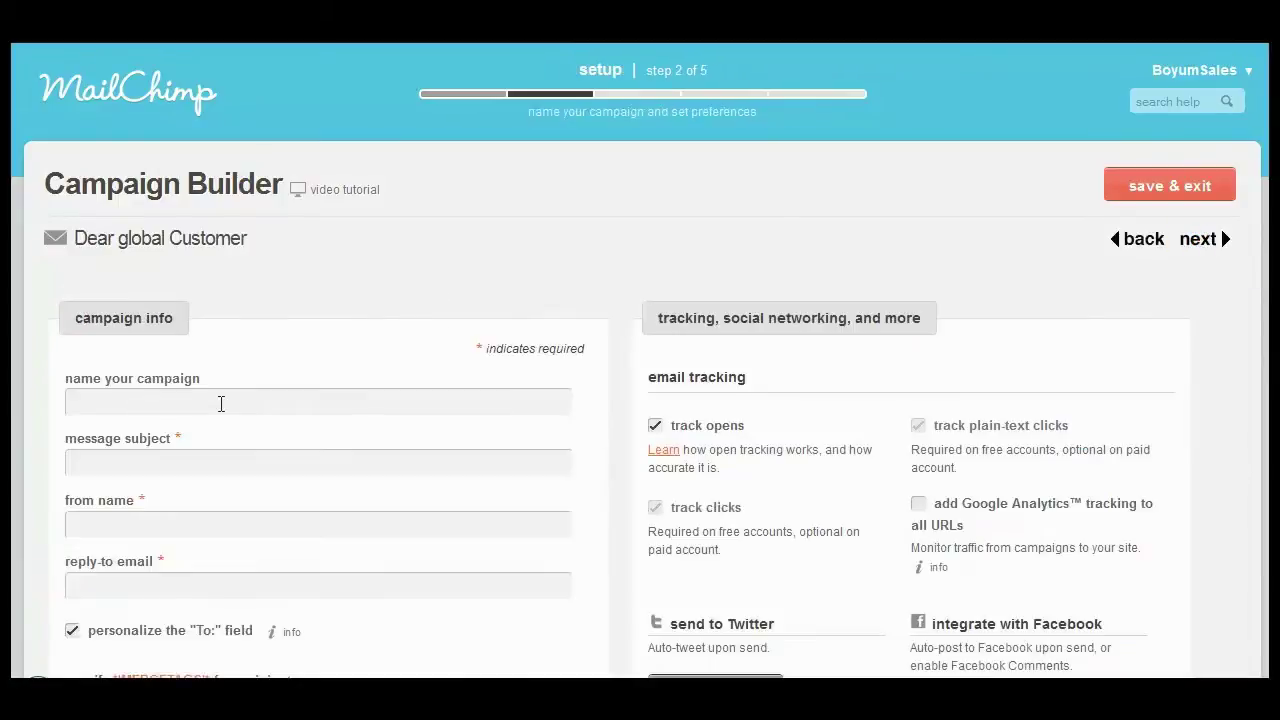
pyautogui.click(221, 403)
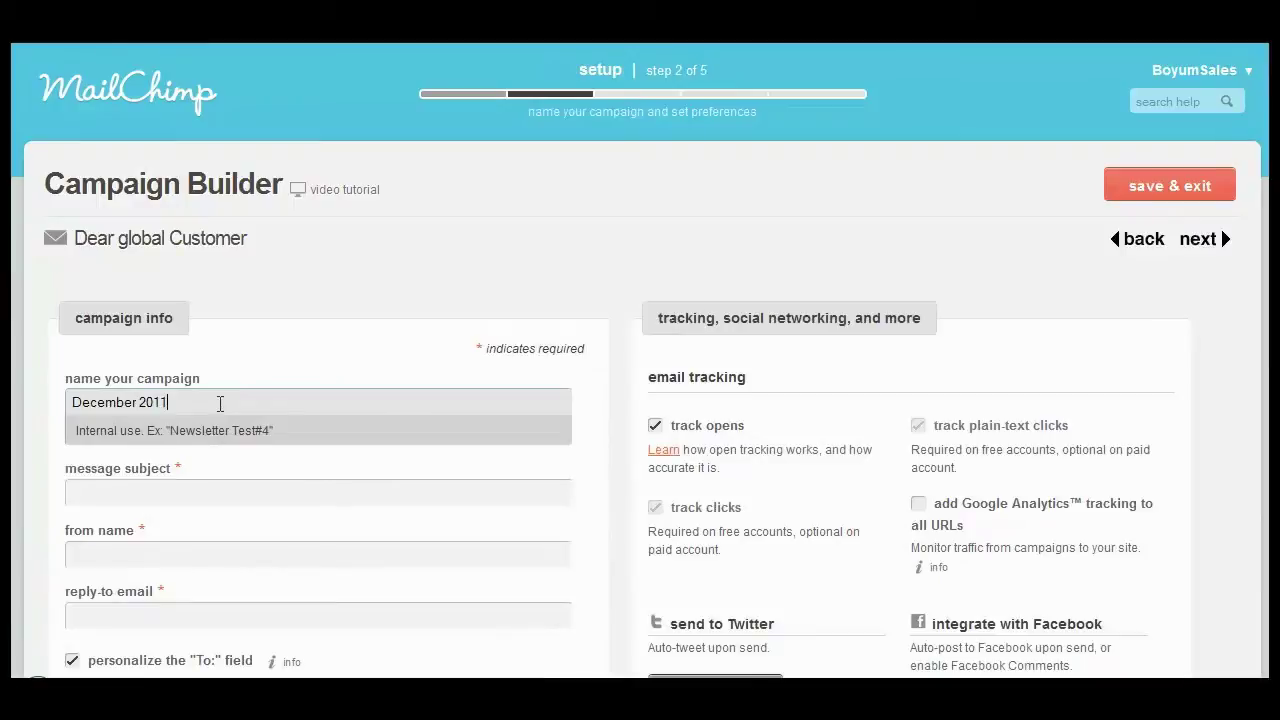
# - Set subject 'B1 MailChimp Integration 2012', from name Boyum IT, and the company's sales reply-to address
pyautogui.click(168, 496)
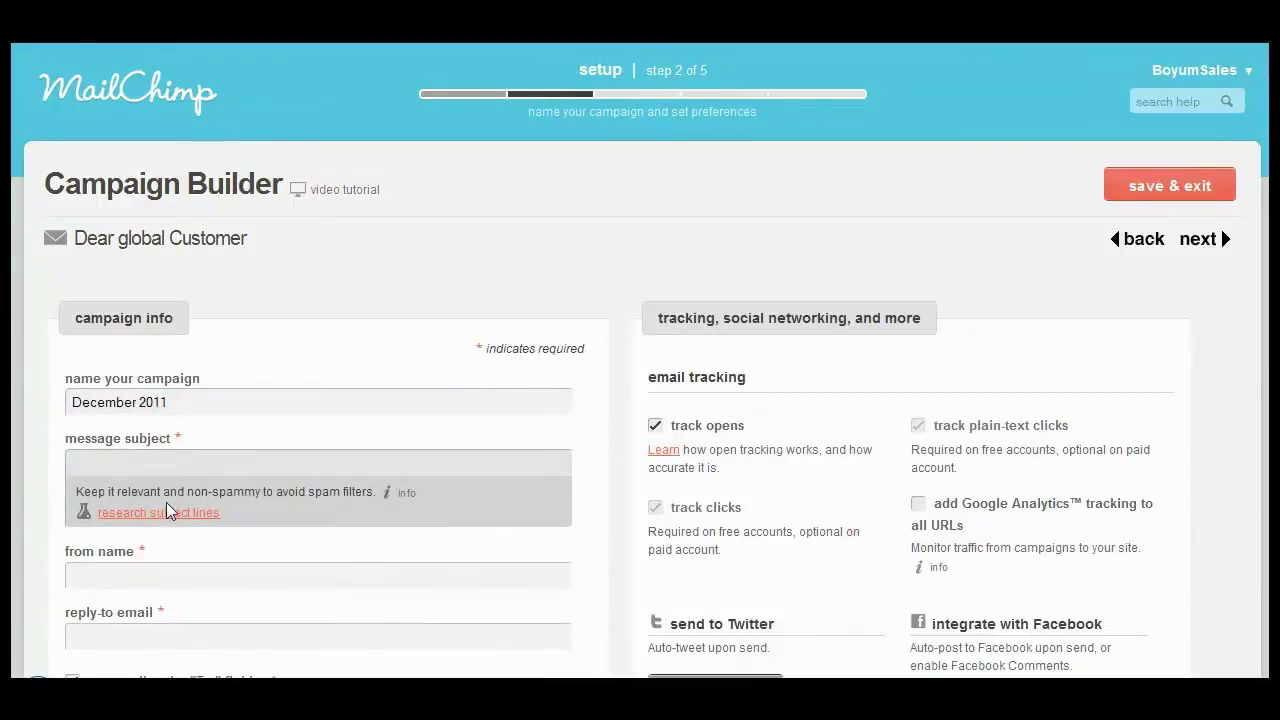
pyautogui.write('B1 MailChimp Integration 2012')
pyautogui.click(140, 575)
pyautogui.write('Boyum IT')
pyautogui.press('Tab')
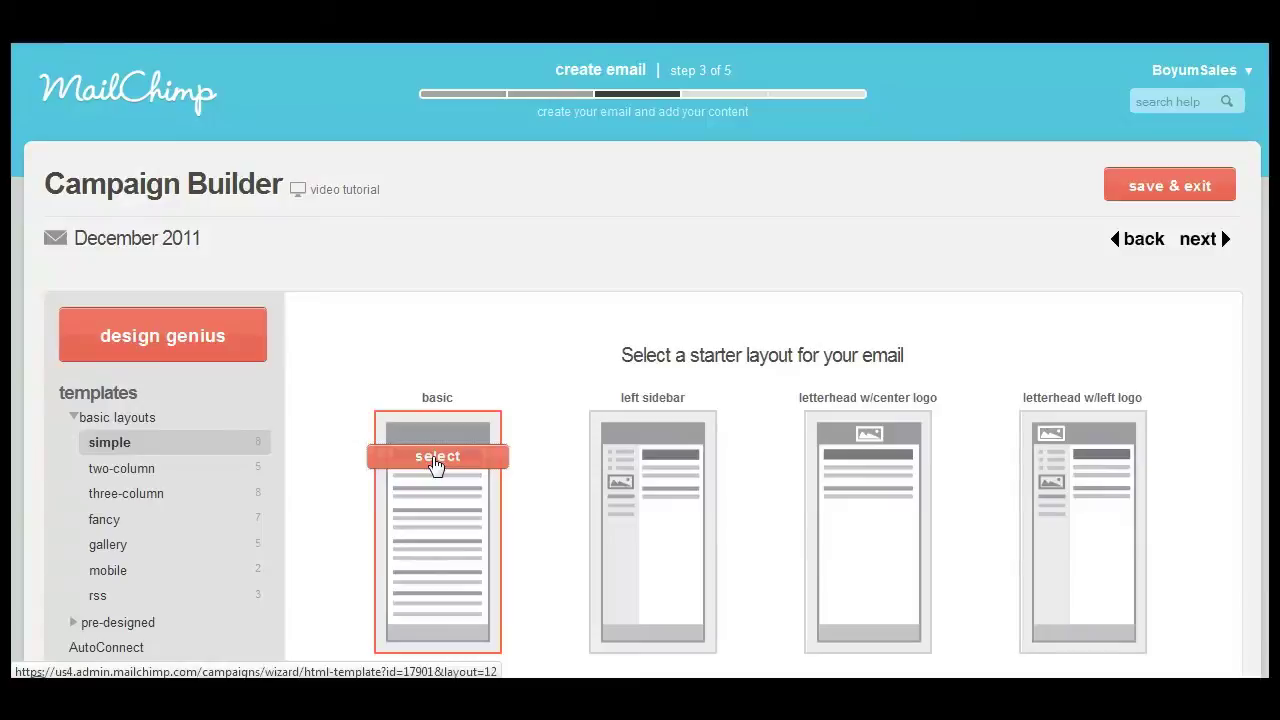
# - Choose the basic starter layout and open the email body for editing
pyautogui.click(436, 457)
pyautogui.scroll(-3, 1166, 437)
pyautogui.scroll(-3, 1166, 437)
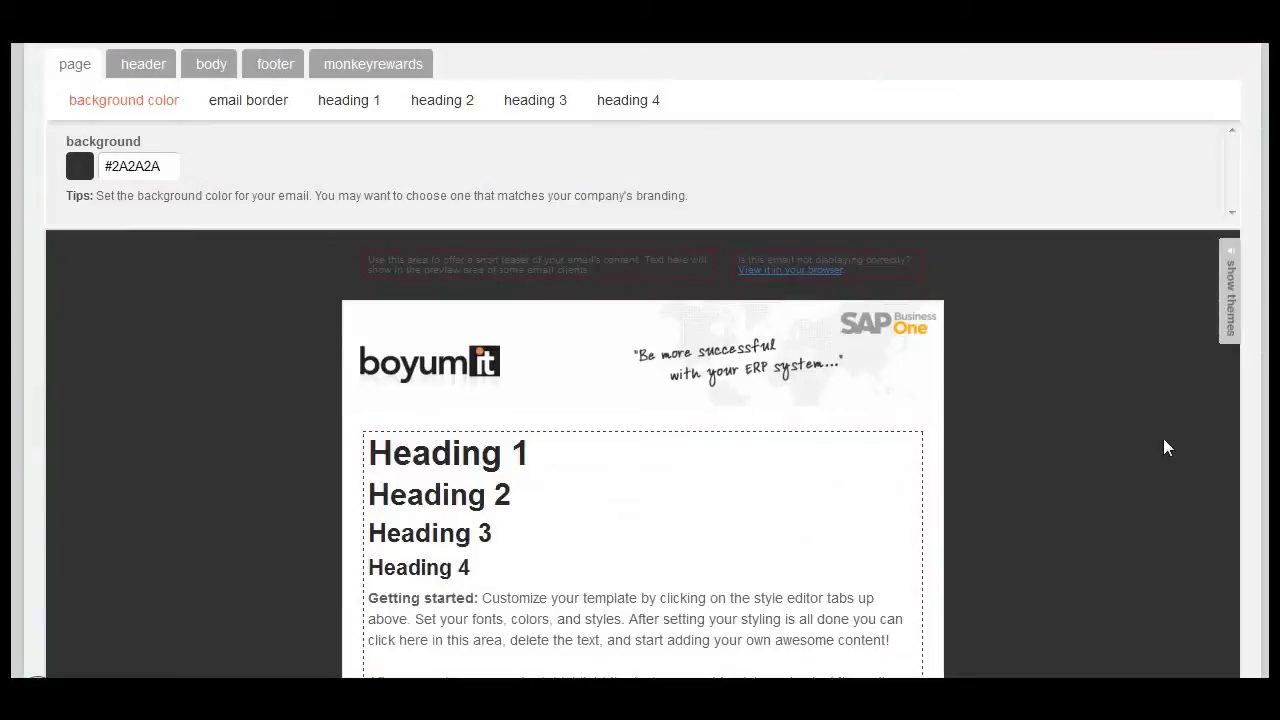
pyautogui.click(491, 457)
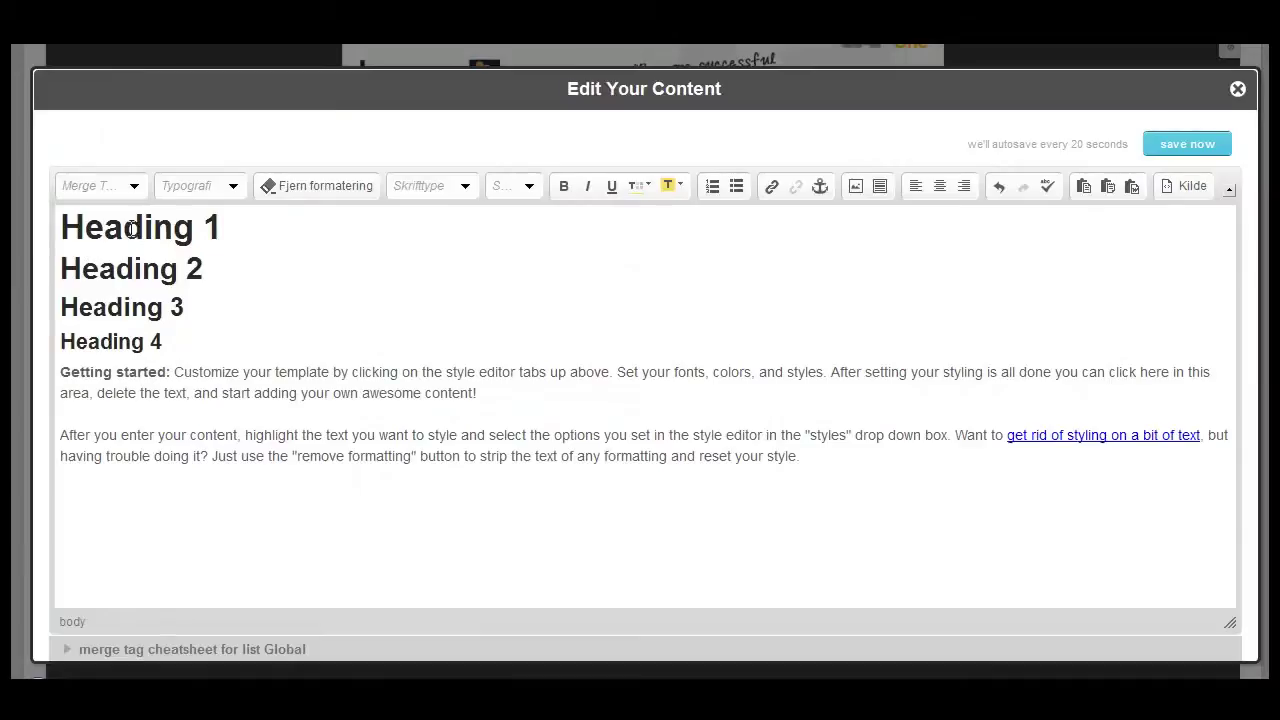
# - Replace the placeholder headings with a pasted 'Dear *|FNAME|*' greeting line
pyautogui.moveTo(60, 228); pyautogui.dragTo(160, 342)
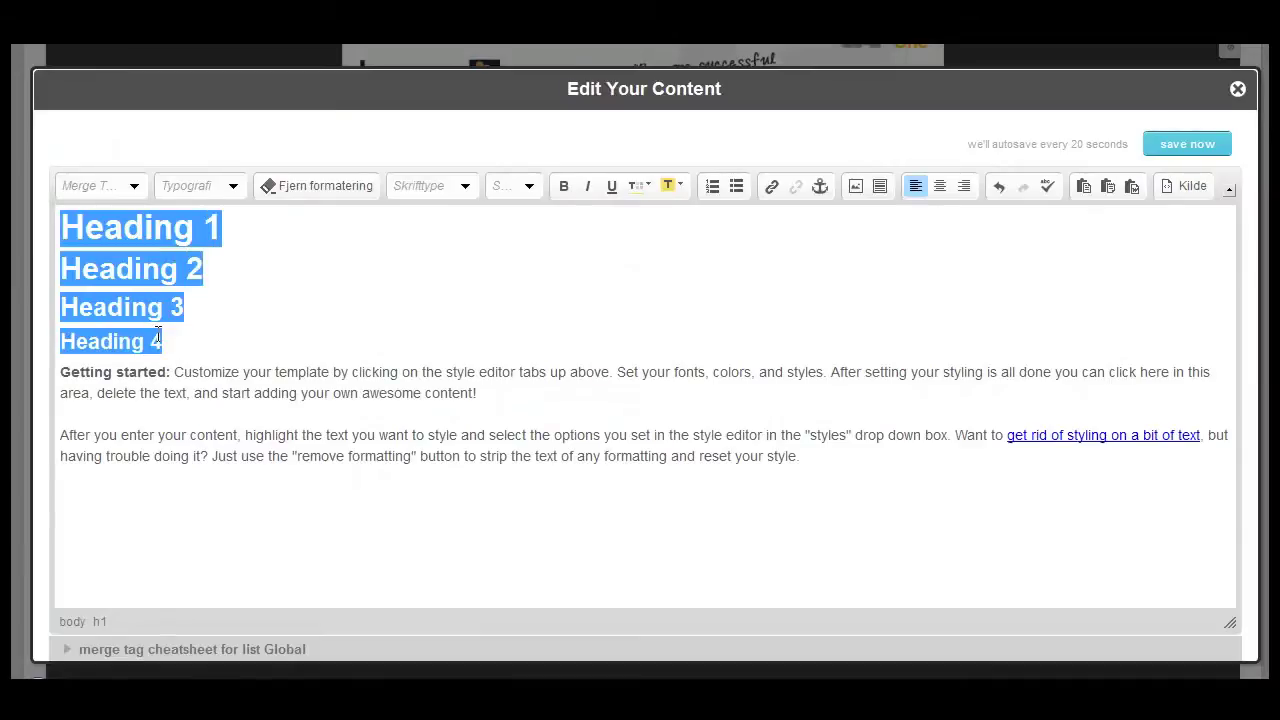
pyautogui.press('BackSpace')
pyautogui.press('Return')
pyautogui.write('Dear *|FNAME|*')
# - Style the greeting with a new colour, bold, and font size 24
pyautogui.moveTo(62, 220); pyautogui.dragTo(156, 220)
pyautogui.click(645, 187)
pyautogui.click(720, 223)
pyautogui.click(566, 187)
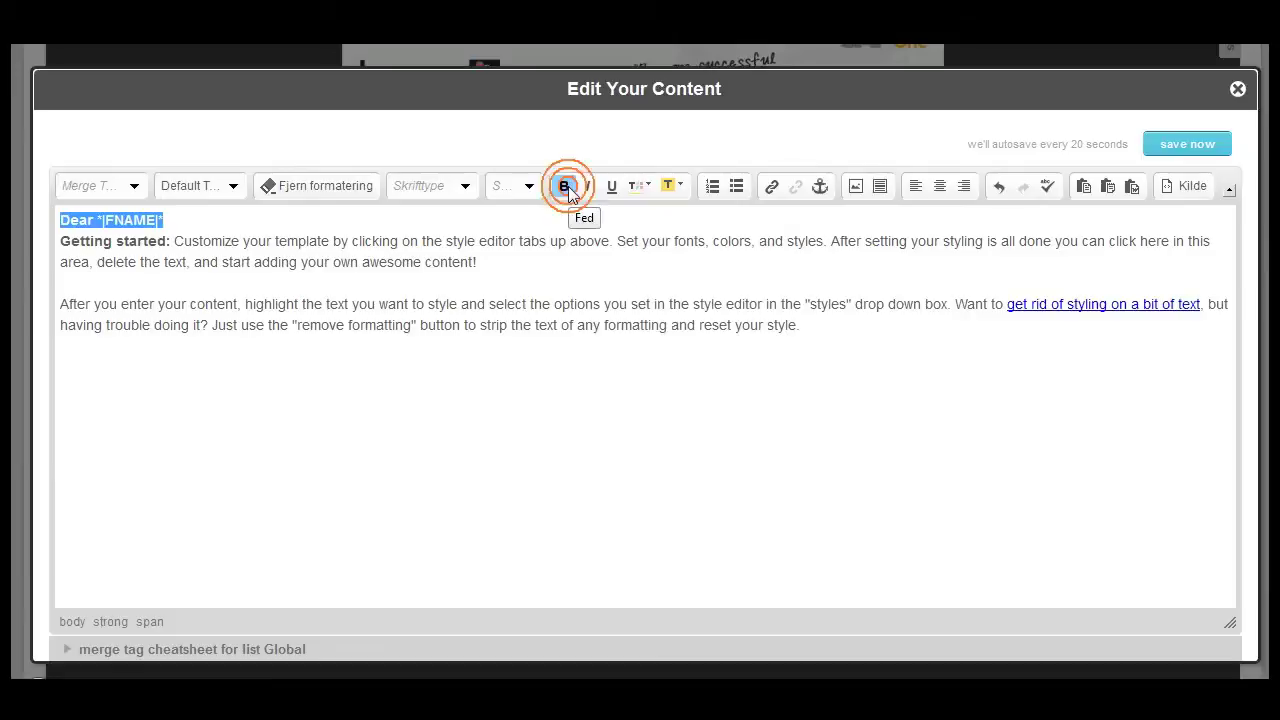
pyautogui.click(530, 190)
pyautogui.click(523, 240)
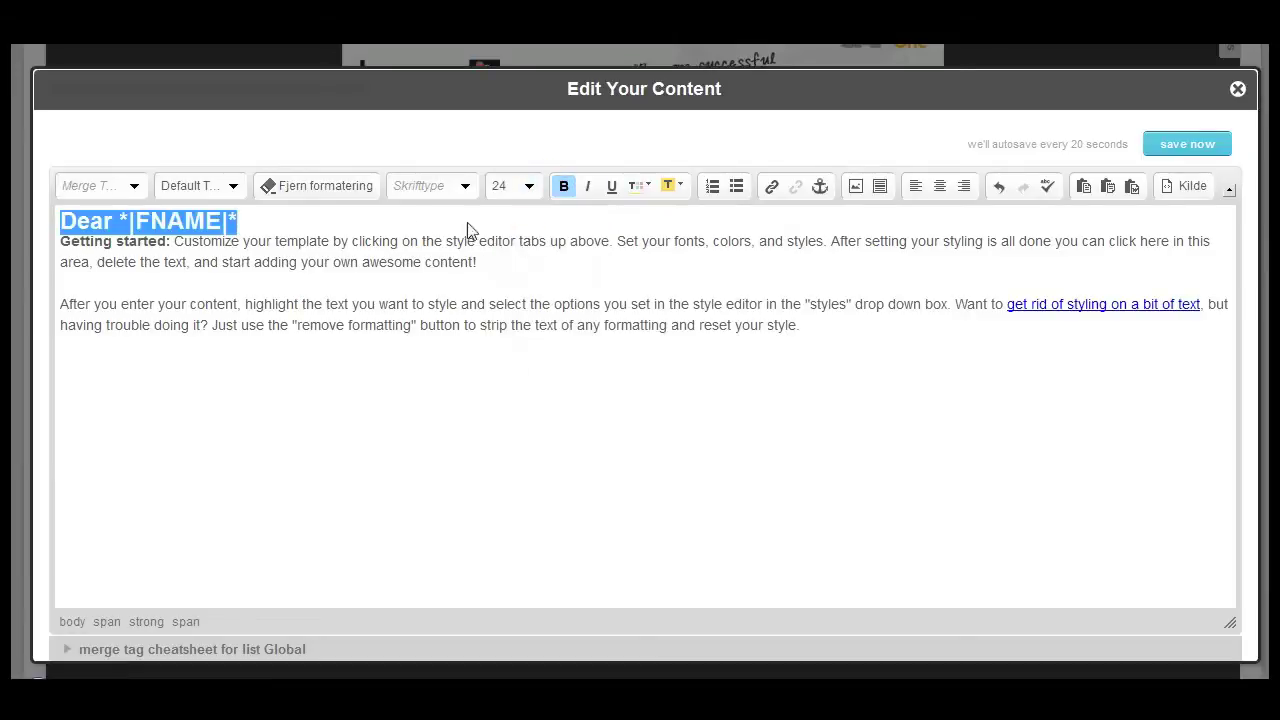
pyautogui.click(400, 217)
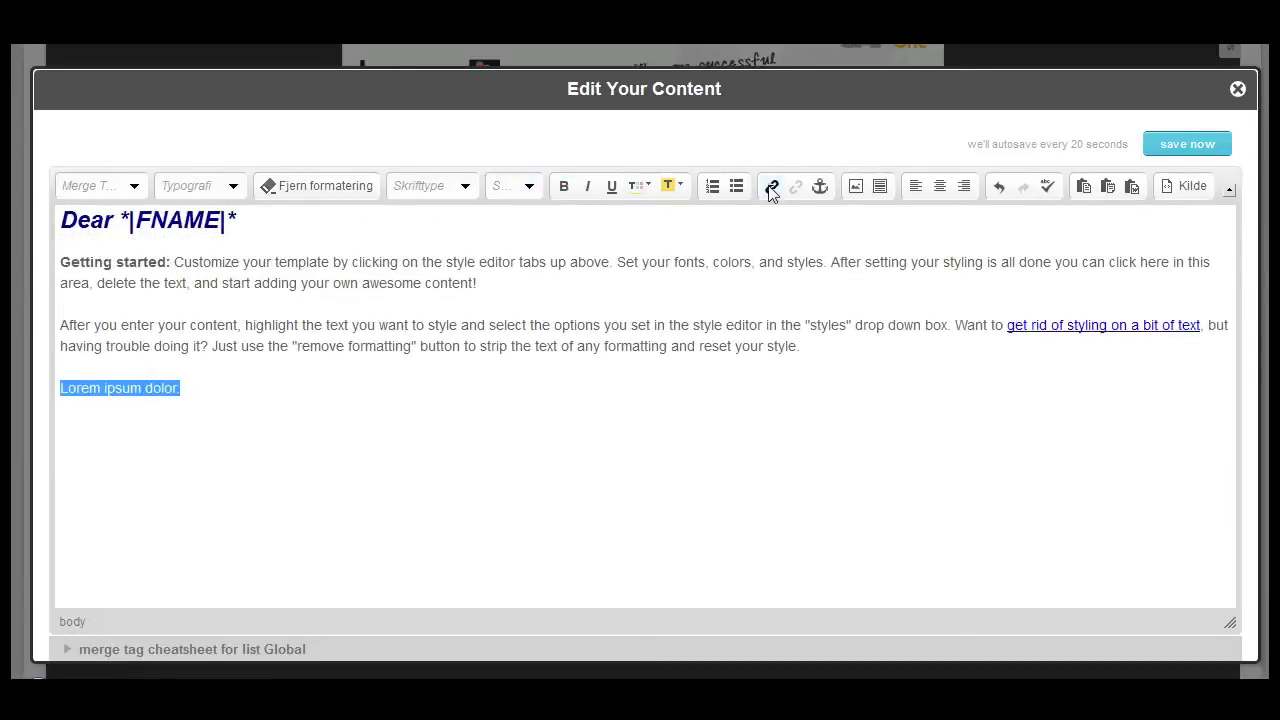
pyautogui.click(772, 187)
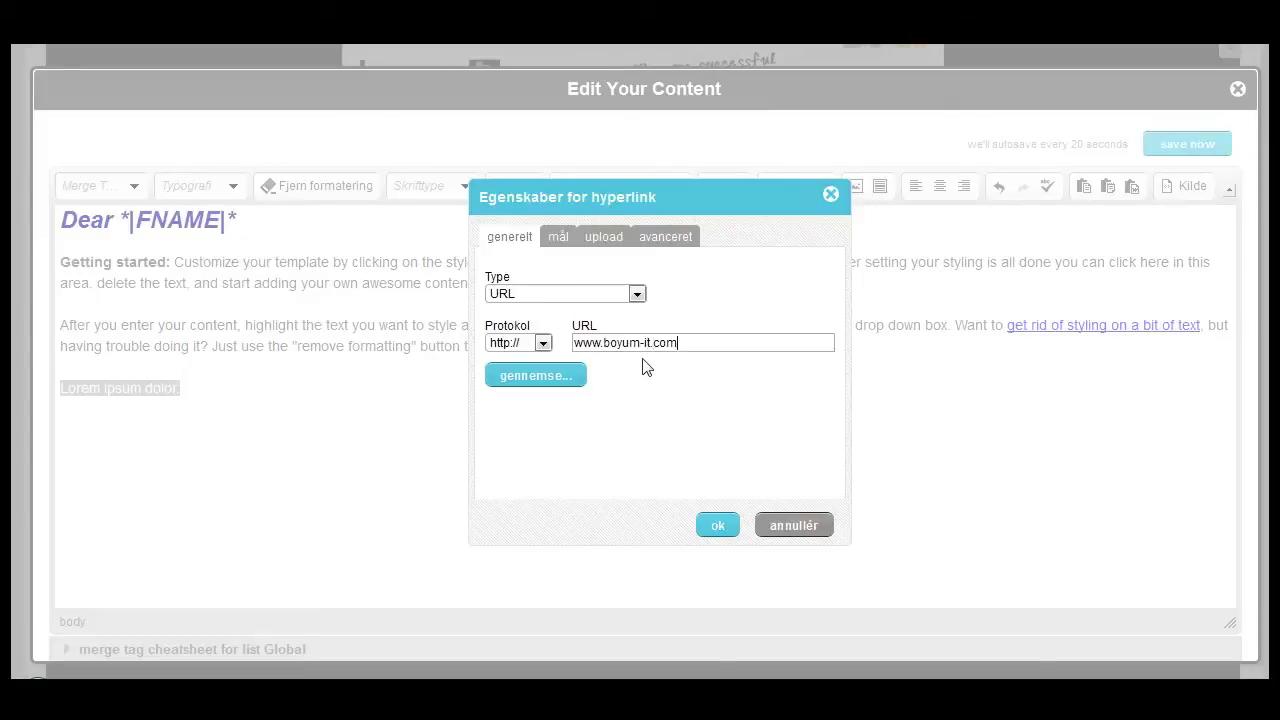
pyautogui.click(720, 527)
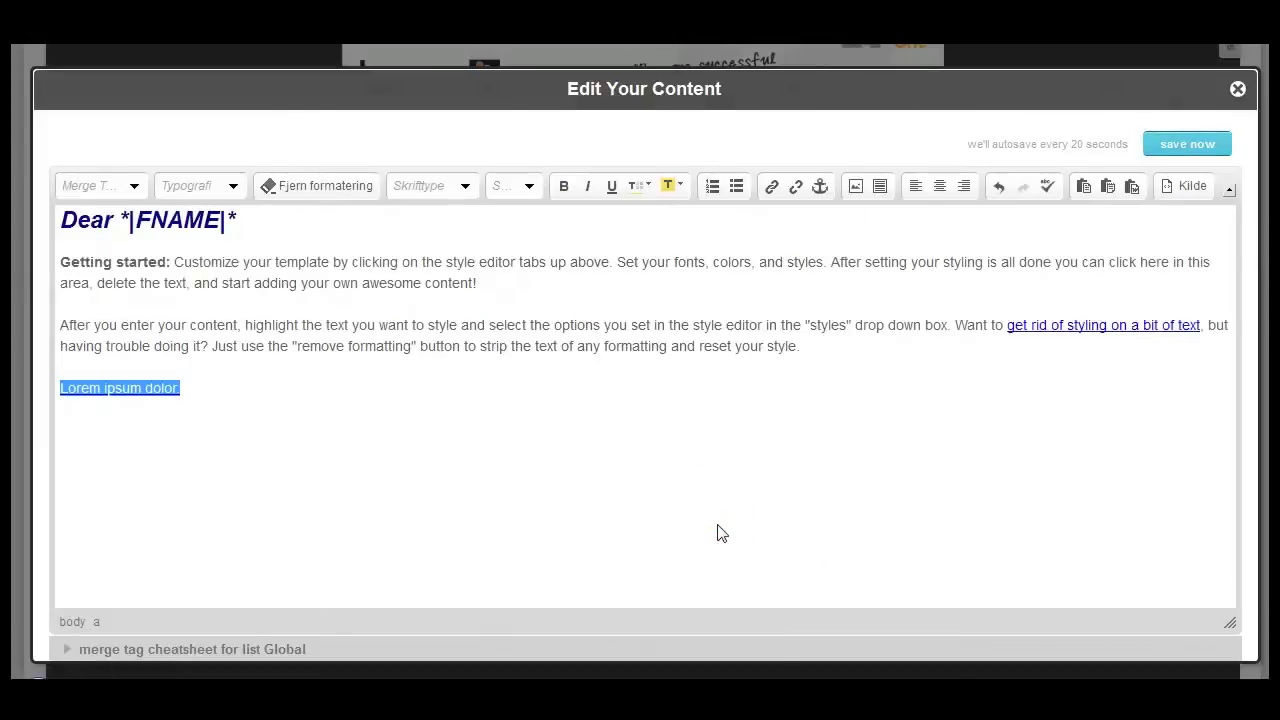
pyautogui.click(1186, 146)
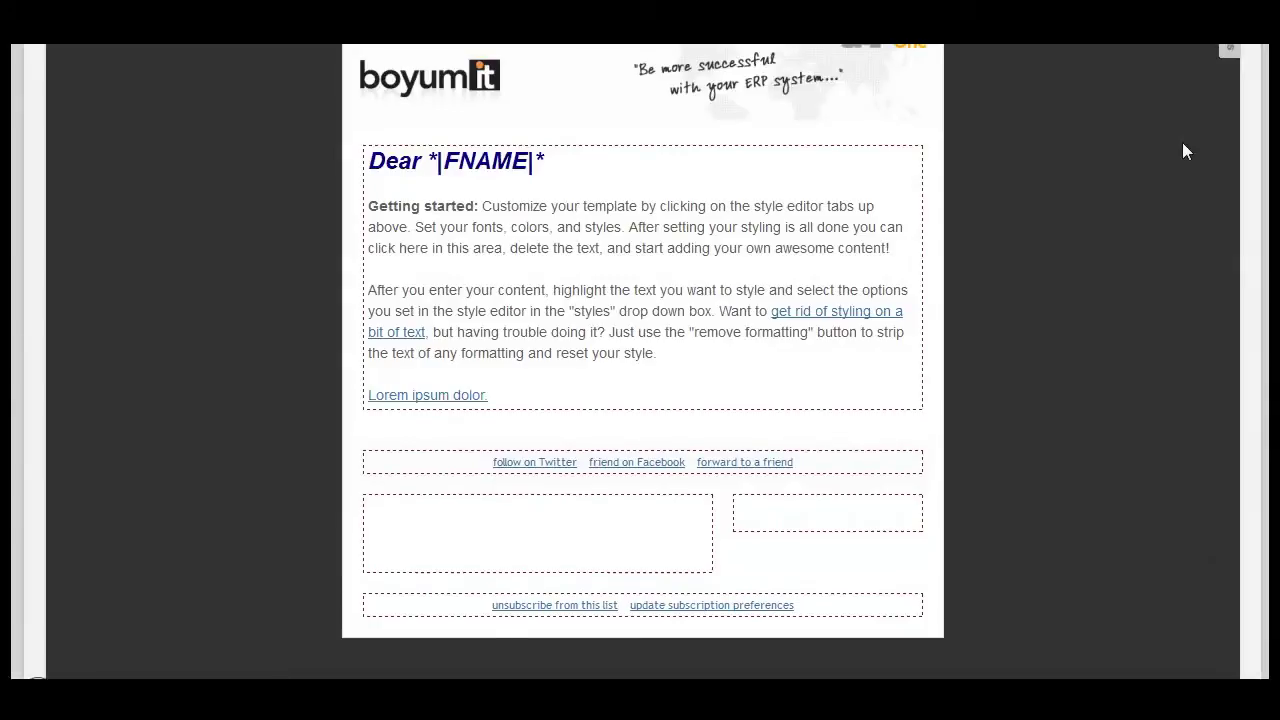
# - Send a test copy of the campaign to the company's sales address
pyautogui.scroll(-3, 337, 660)
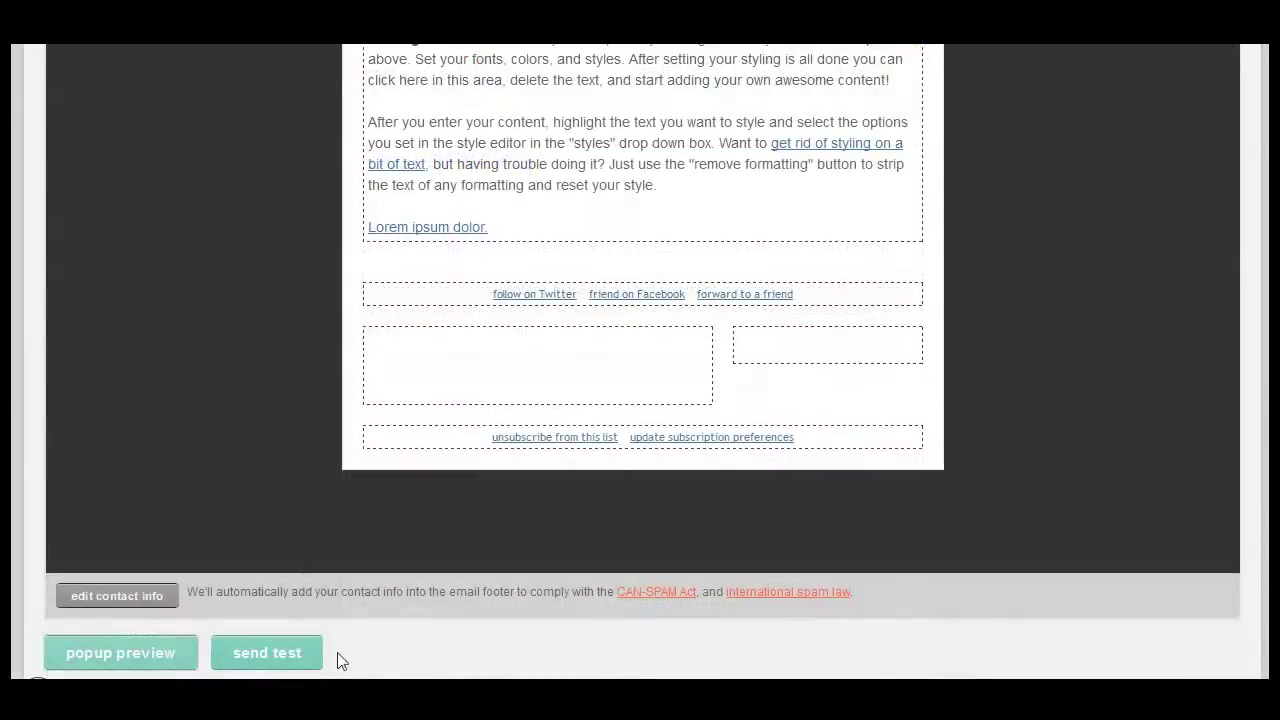
pyautogui.click(265, 658)
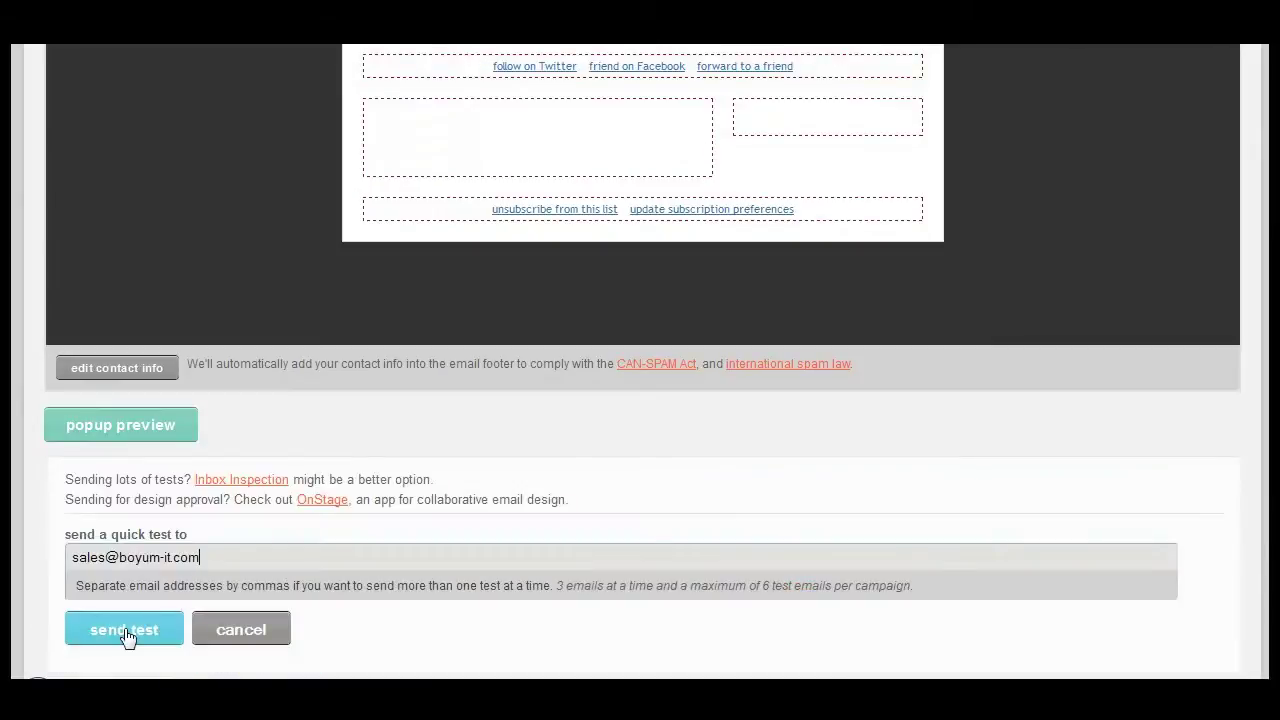
pyautogui.click(124, 630)
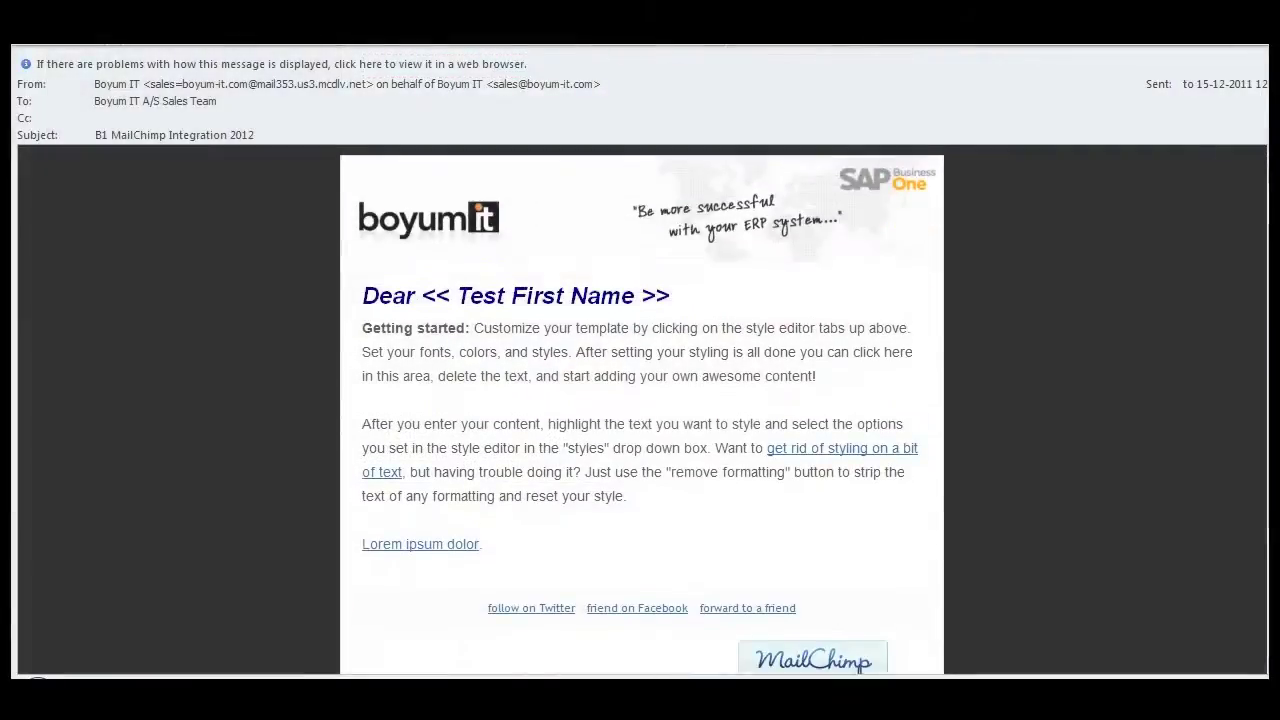
pyautogui.scroll(-5, 640, 400)
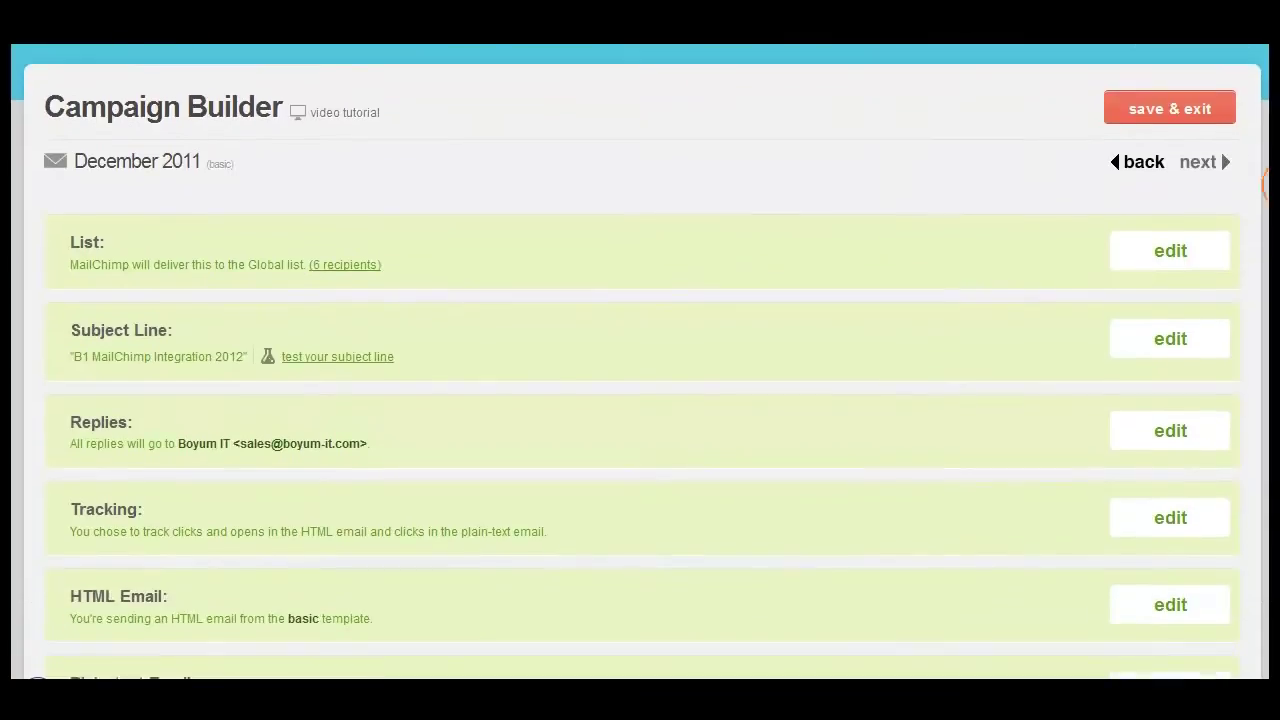
pyautogui.scroll(-5, 640, 360)
pyautogui.scroll(-5, 640, 360)
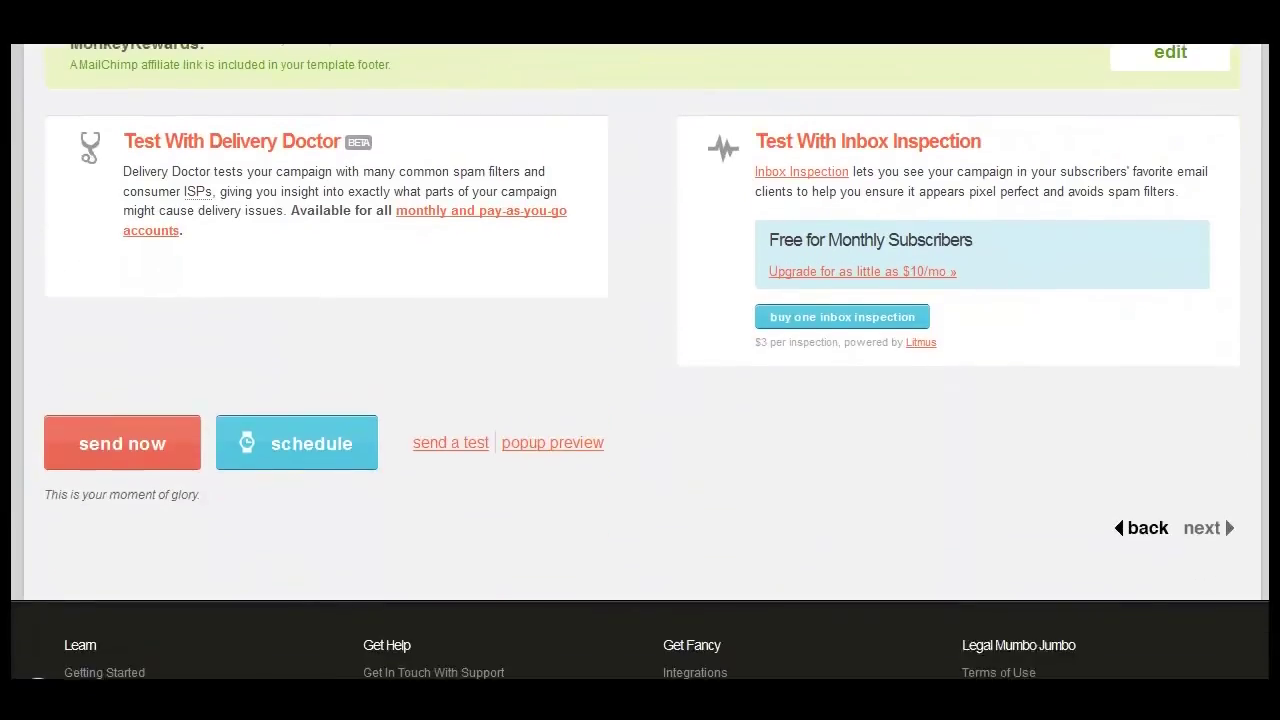
# - Send the campaign now to the 6 Global subscribers and list who opened it
pyautogui.click(153, 305)
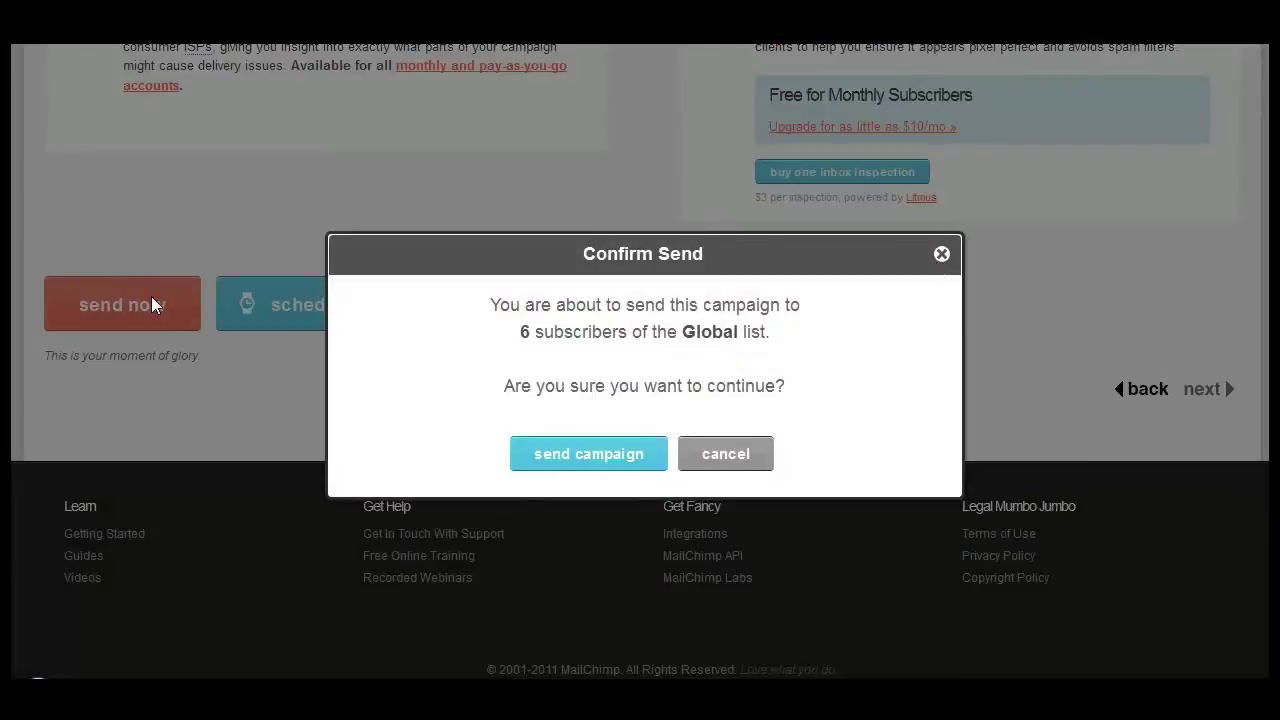
pyautogui.click(590, 455)
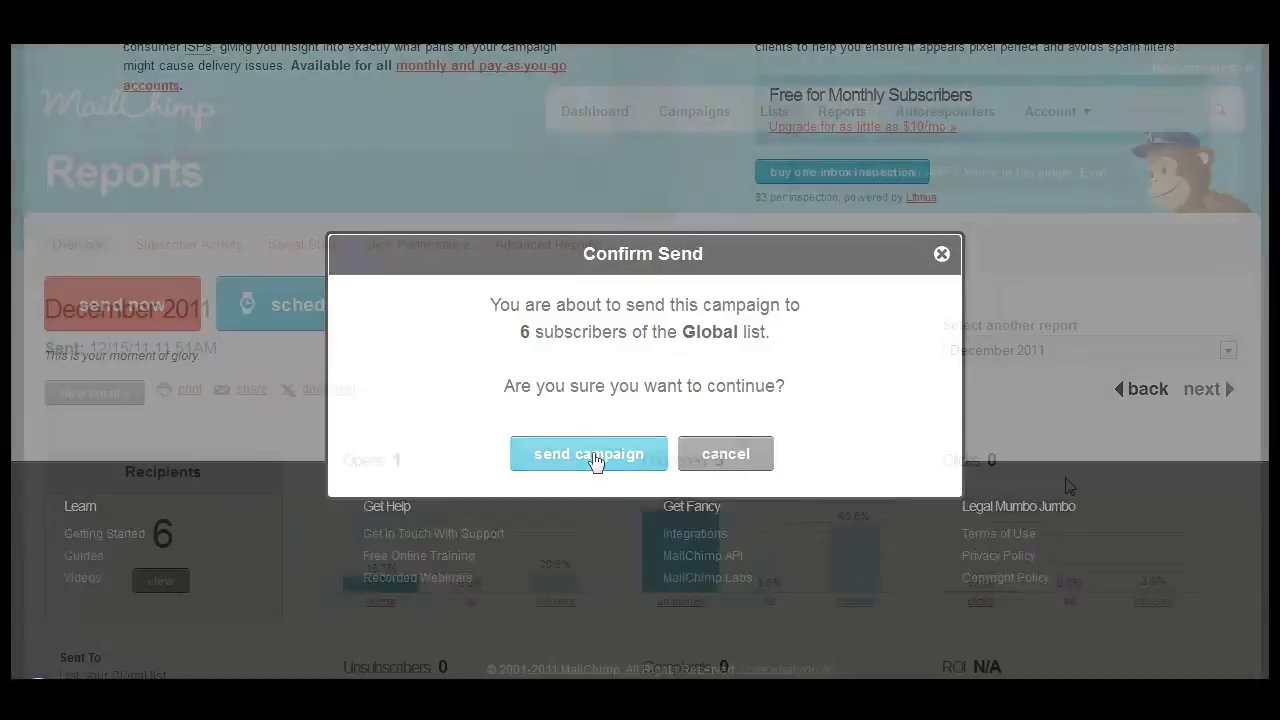
pyautogui.scroll(-5, 1066, 486)
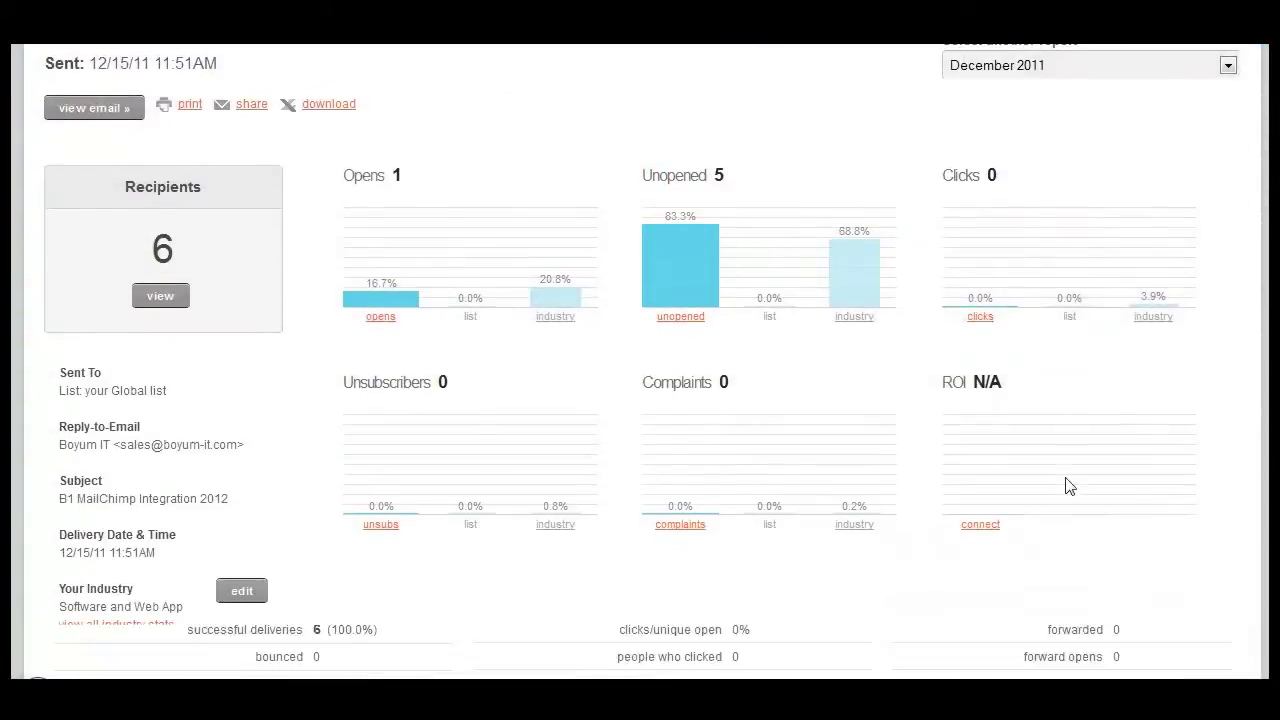
pyautogui.click(375, 202)
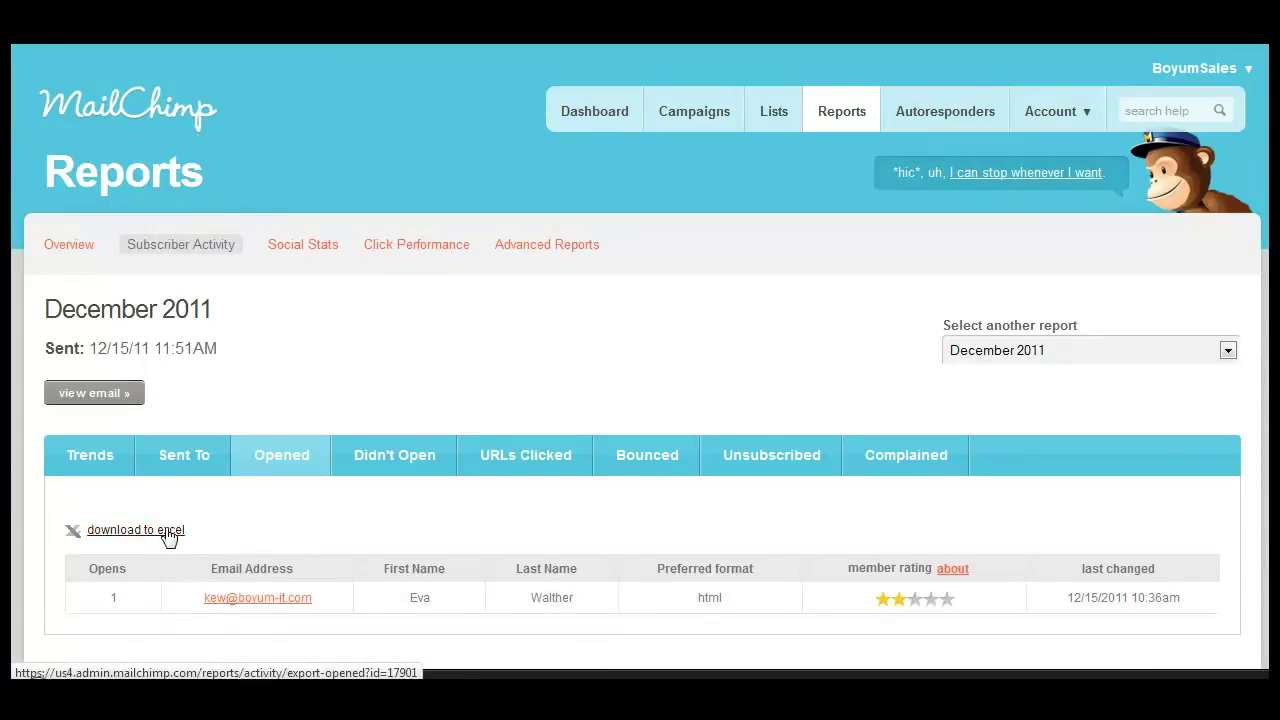
# - View all six recipients of the December 2011 campaign on the Sent To tab
pyautogui.click(170, 460)
pyautogui.scroll(-3, 168, 458)
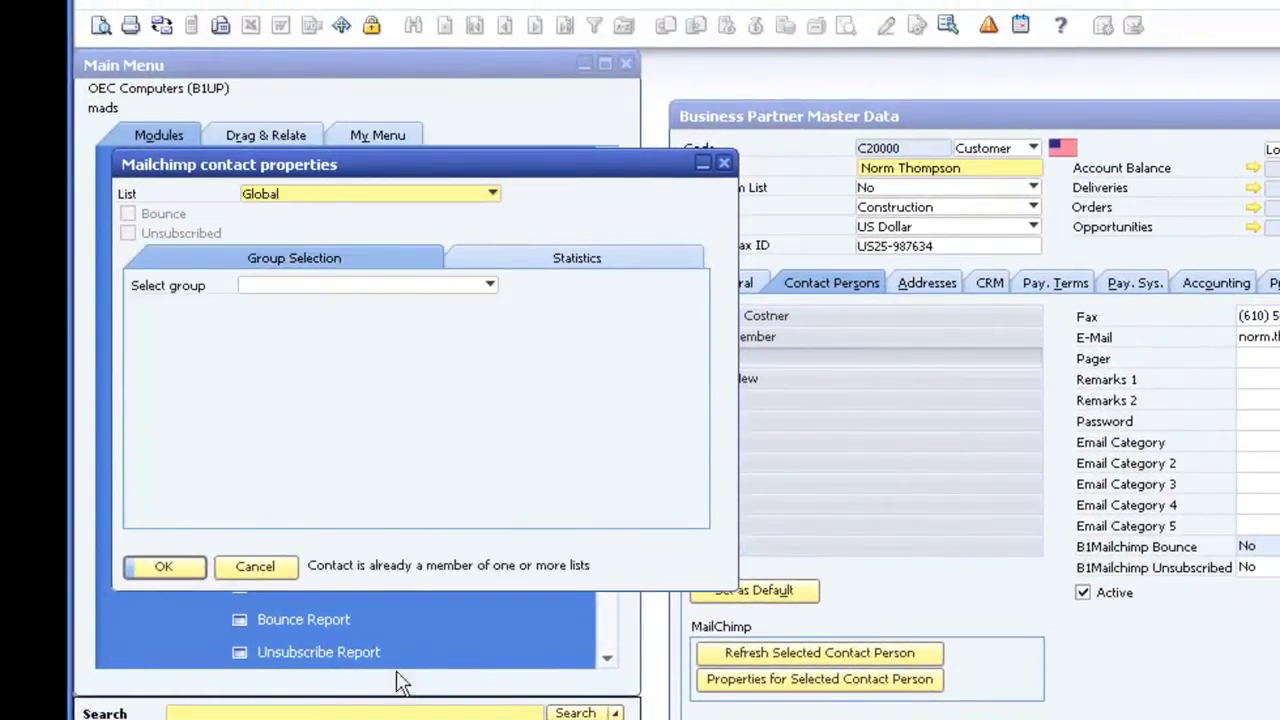
# - Keep the contact on the Global list, review its MailChimp statistics, and leave Unsubscribed at No
pyautogui.click(383, 193)
pyautogui.click(384, 194)
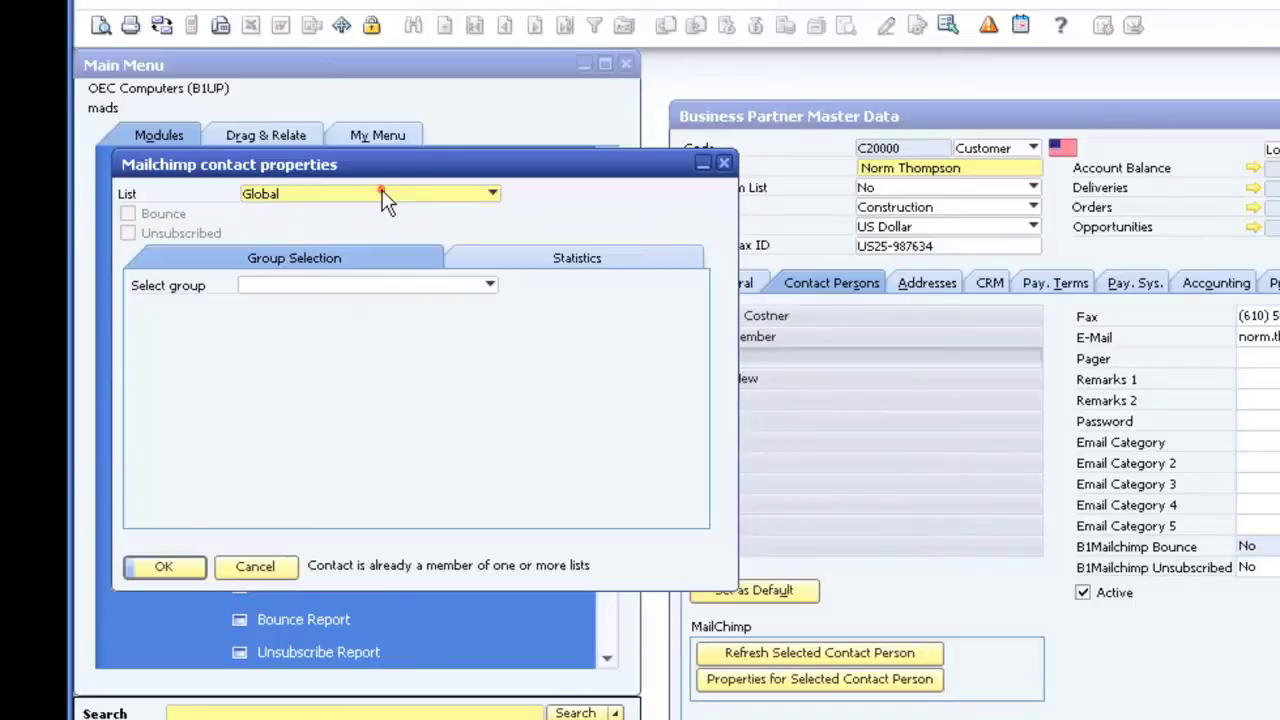
pyautogui.click(540, 262)
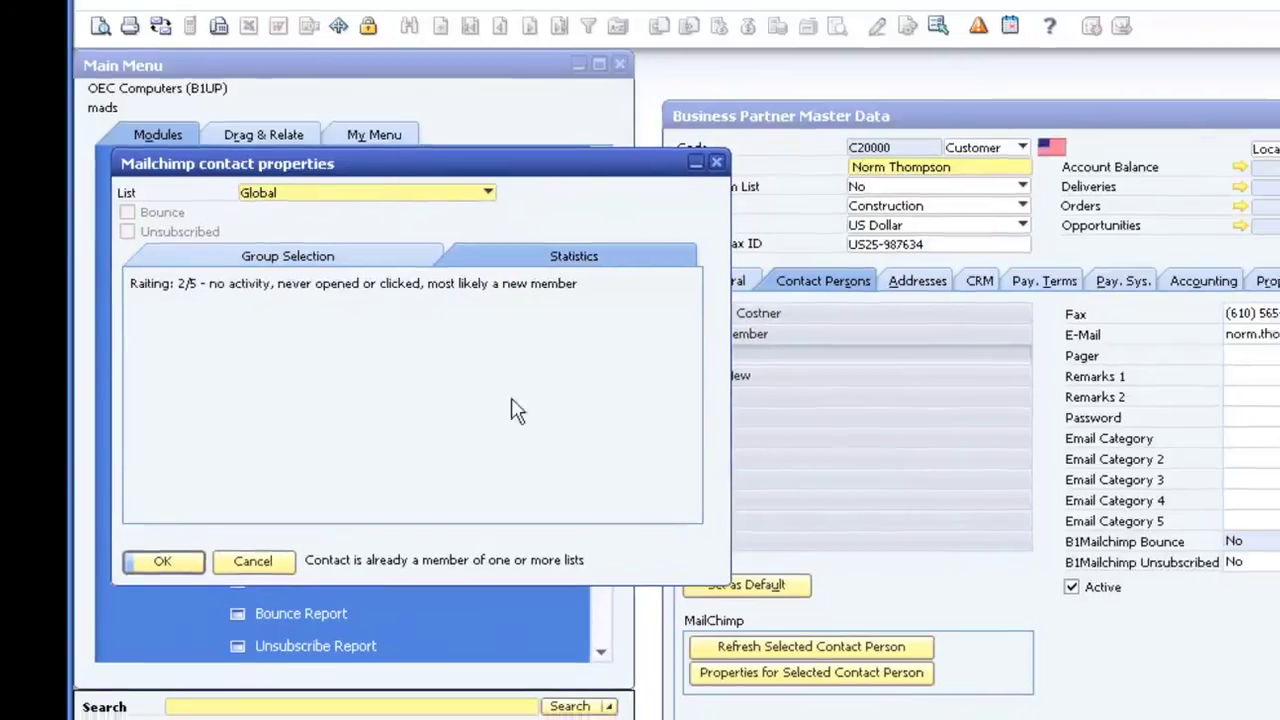
pyautogui.press('Escape')
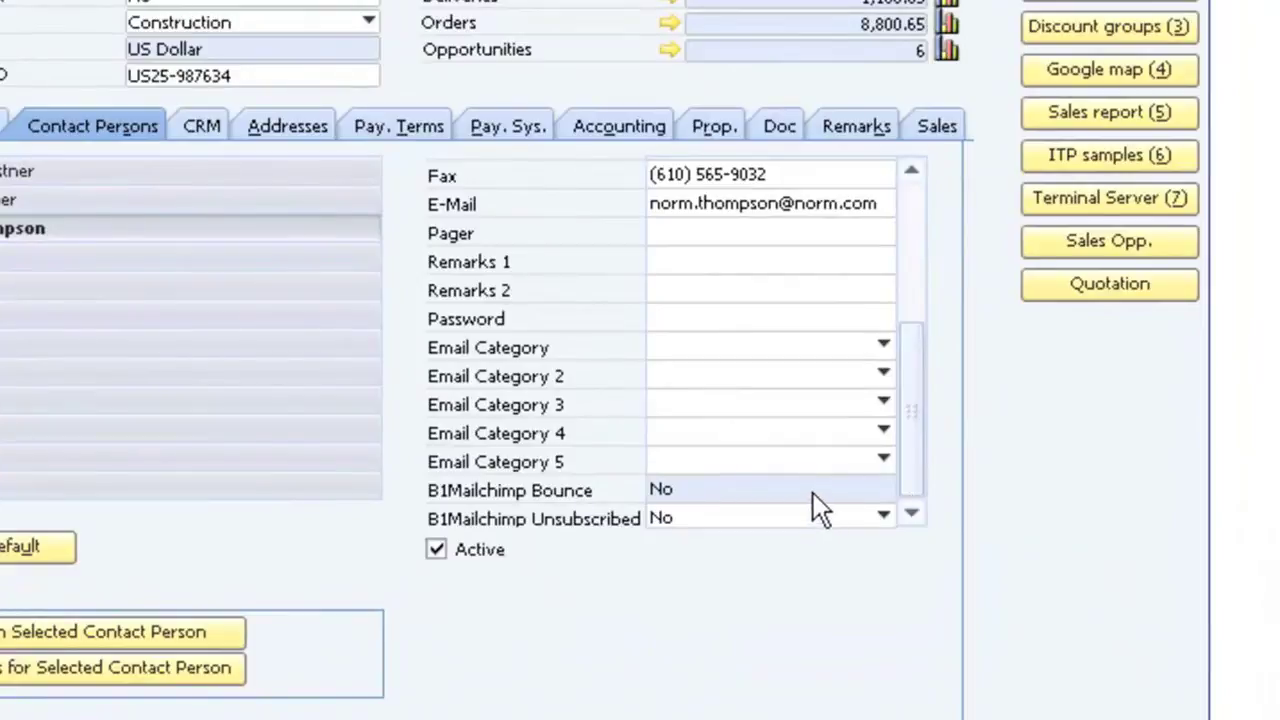
pyautogui.click(818, 537)
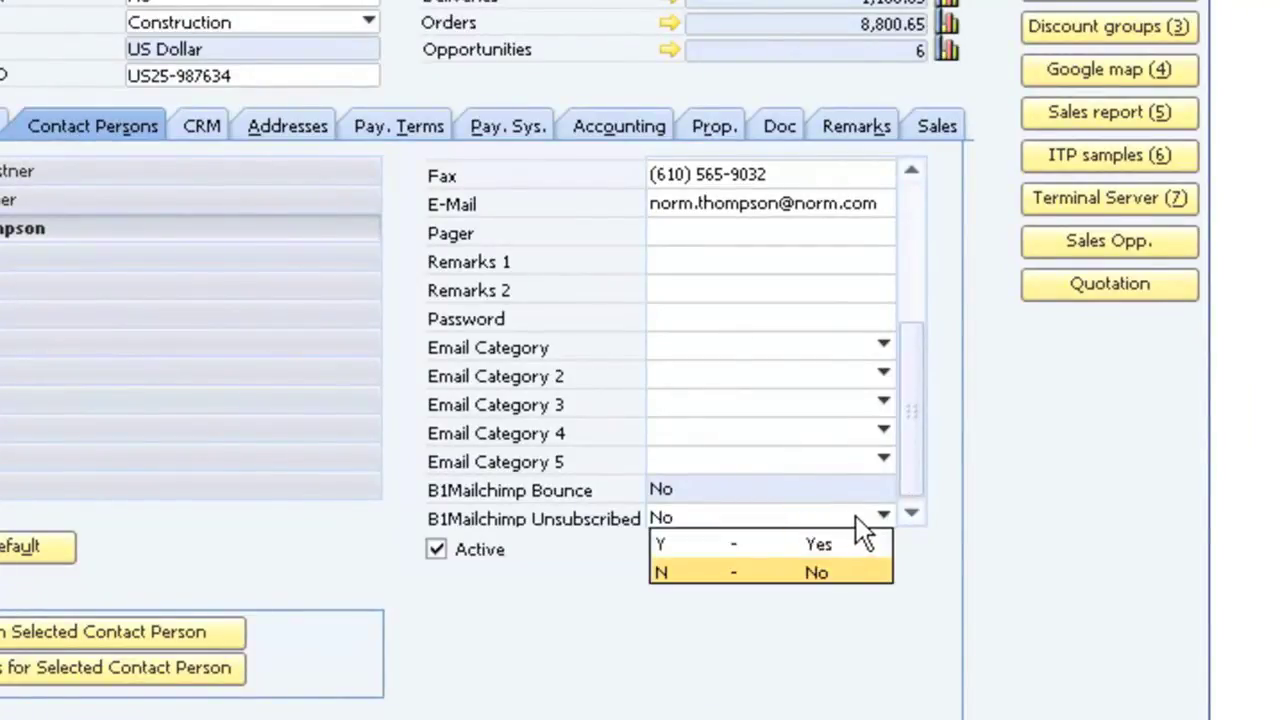
pyautogui.click(857, 519)
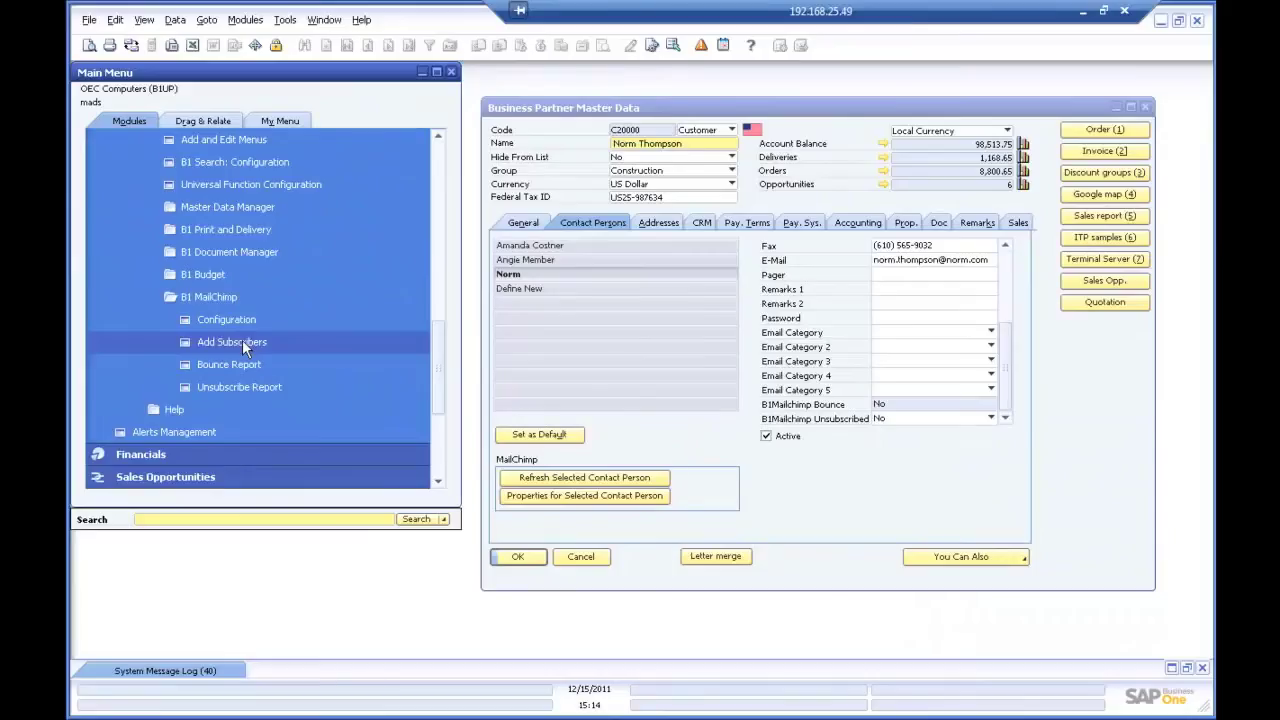
# - Add all contacts, filter left on All, as subscribers to the Global MailChimp list
pyautogui.click(242, 341)
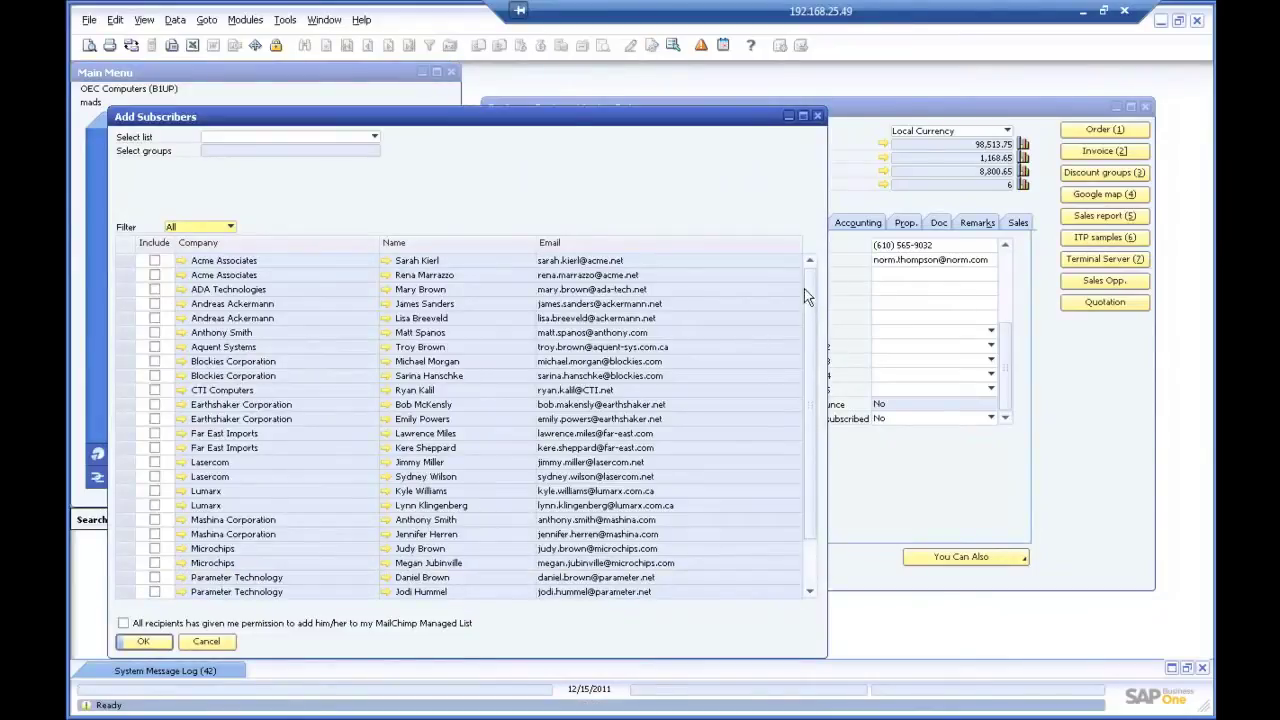
pyautogui.click(230, 227)
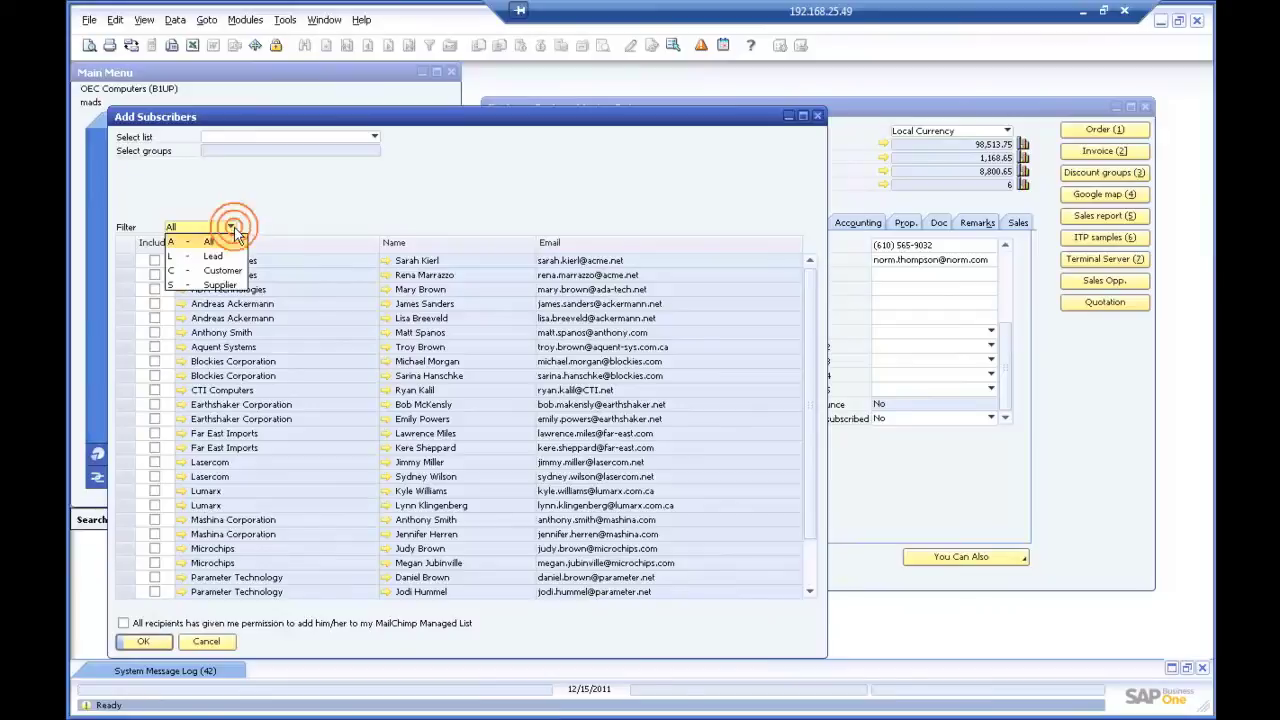
pyautogui.click(366, 141)
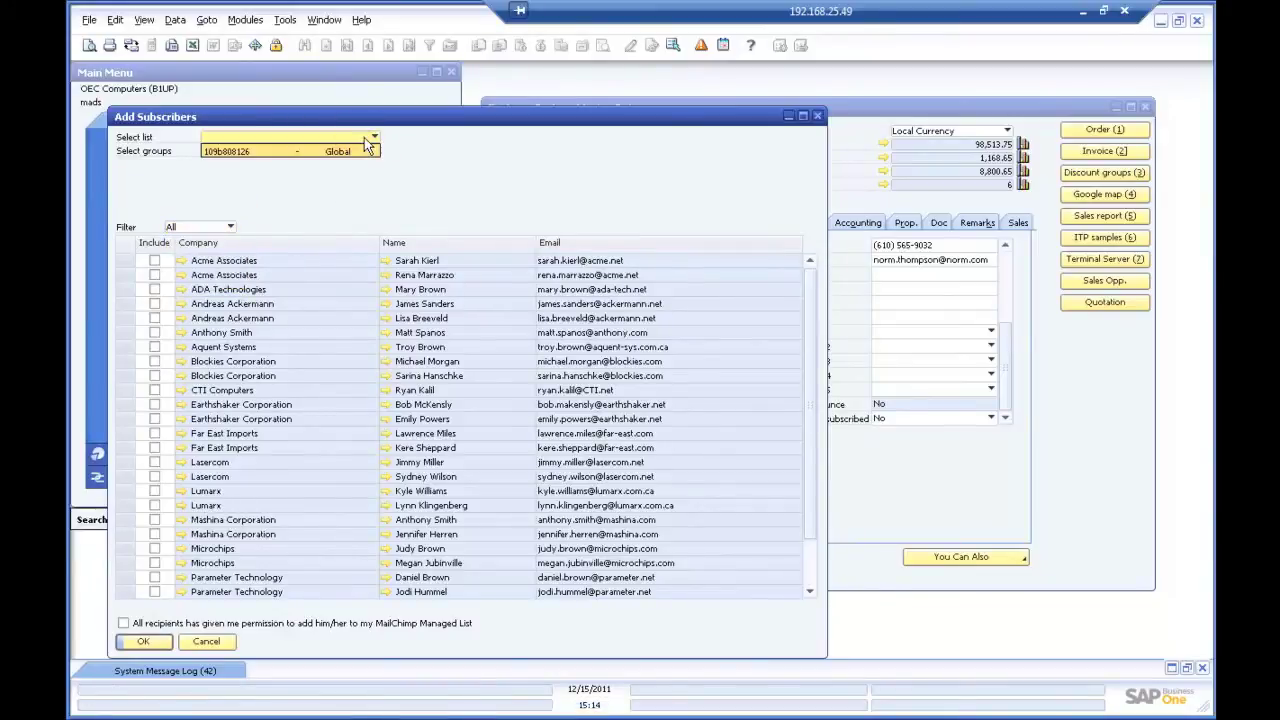
pyautogui.click(366, 151)
pyautogui.scroll(-2, 345, 378)
pyautogui.click(143, 641)
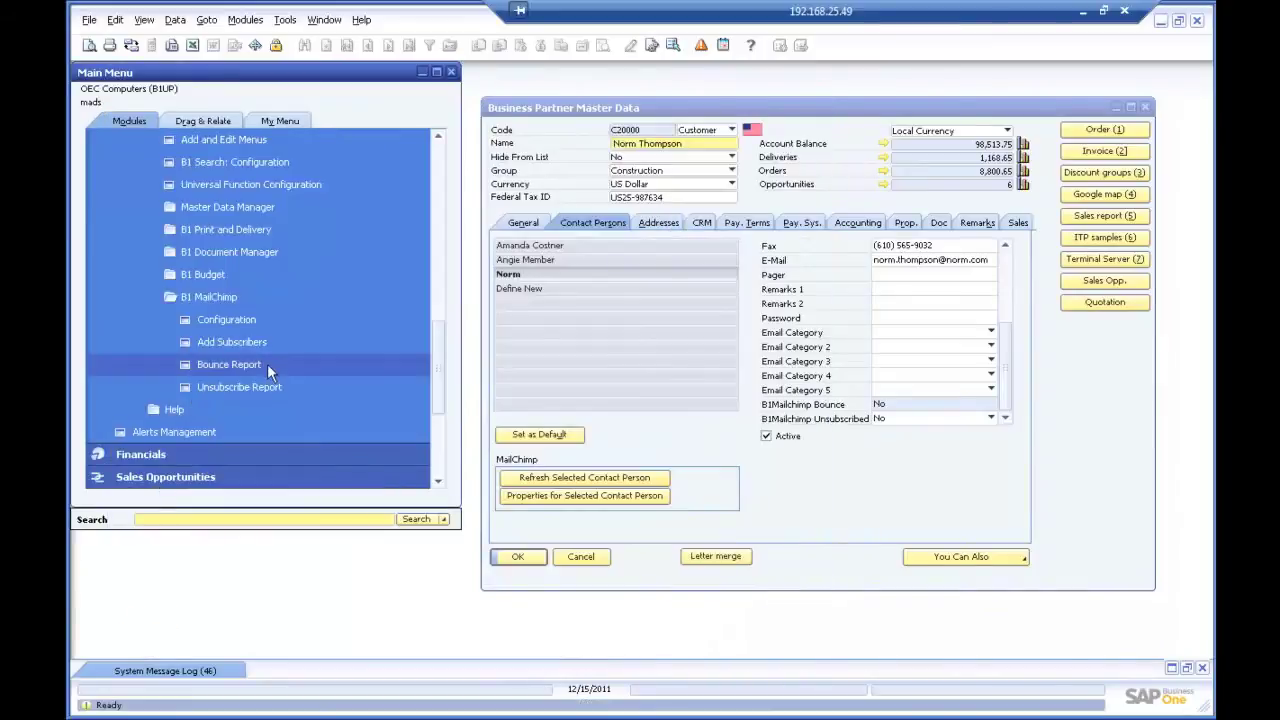